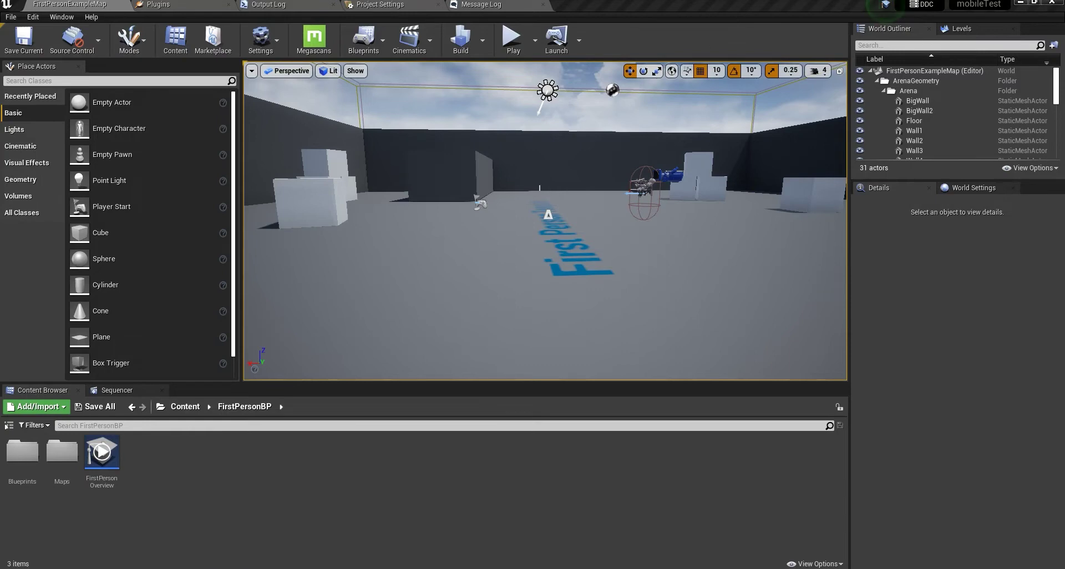
Step: Find the directional light Light Source by filtering the level's actors for "dire" and set its mobility to Static
{"action": "mouse_move", "coordinate": [545, 220]}
{"action": "right_mouse_down"}
{"action": "mouse_move", "coordinate": [666, 221]}
{"action": "mouse_move", "coordinate": [547, 194]}
{"action": "mouse_move", "coordinate": [449, 197]}
{"action": "mouse_move", "coordinate": [527, 222]}
{"action": "right_mouse_up"}
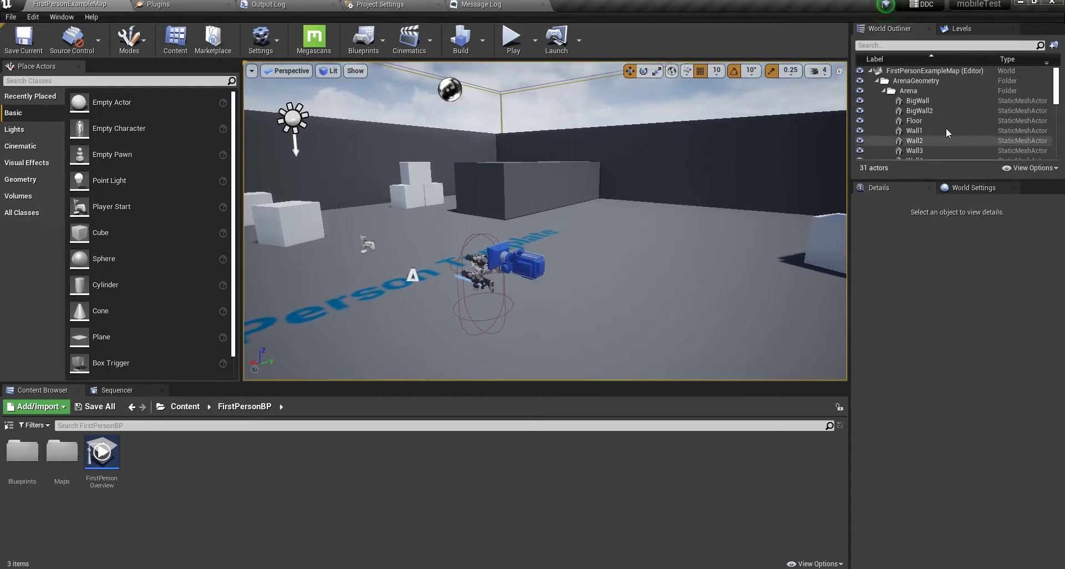
{"action": "left_click", "coordinate": [925, 46]}
{"action": "type", "text": "dire"}
{"action": "left_click", "coordinate": [976, 91]}
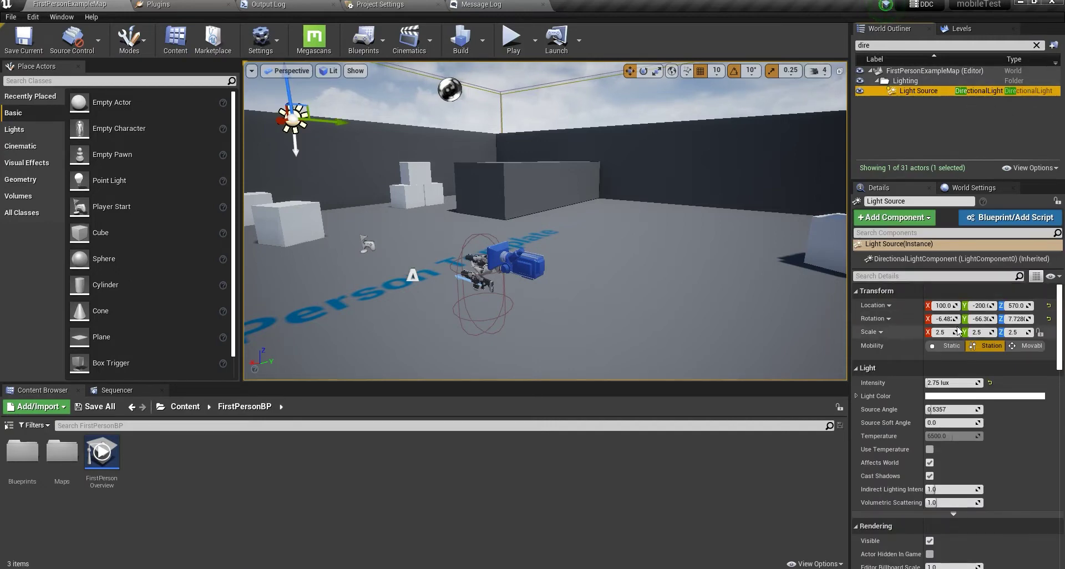
{"action": "key", "text": "f"}
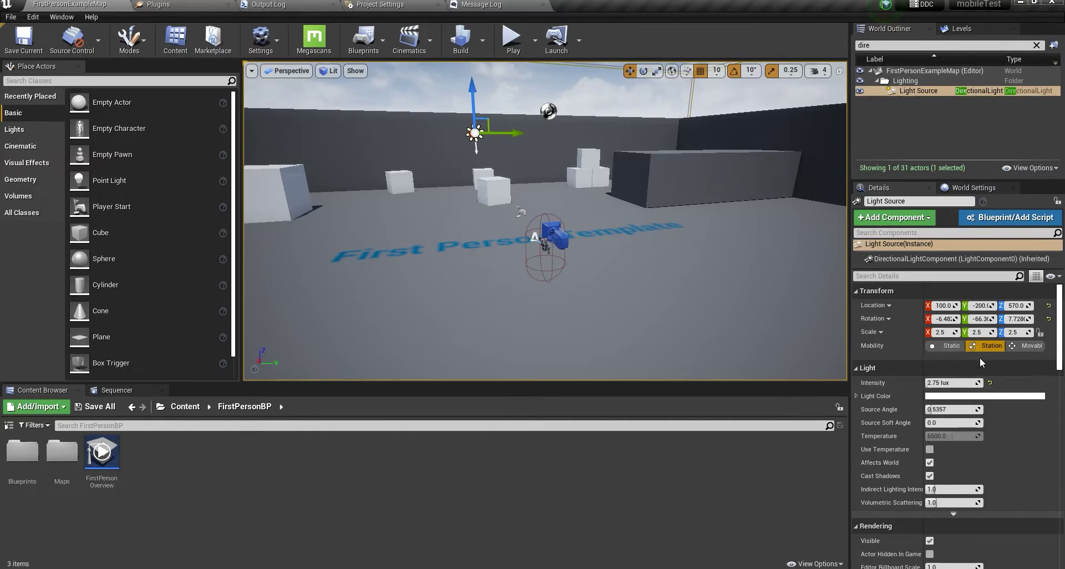
{"action": "left_click", "coordinate": [952, 347]}
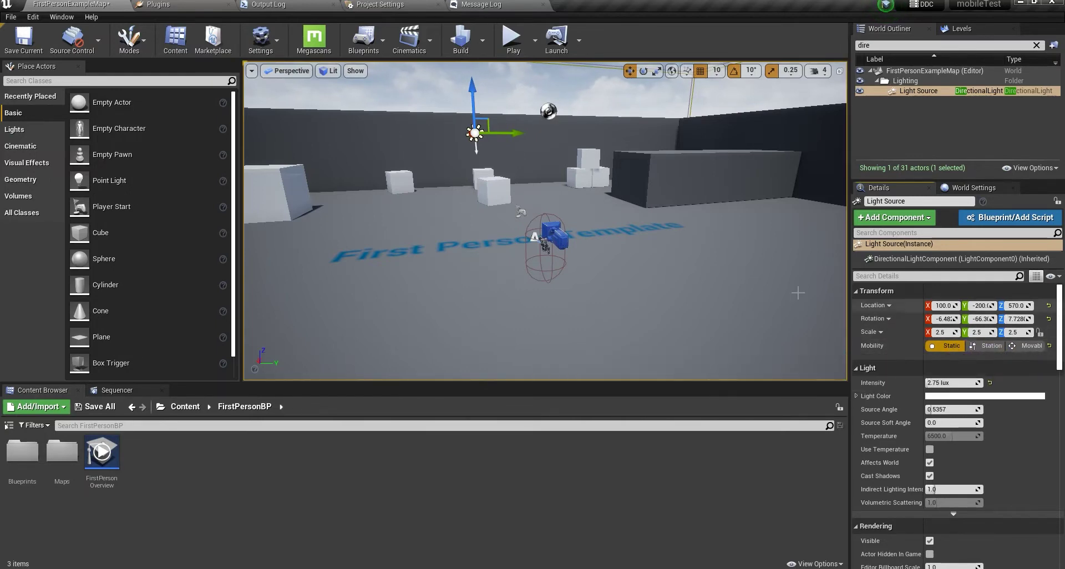
Step: Review the static directional light's remaining properties, from Lightmass and Cascaded Shadow Maps to Atmosphere and Cloud
{"action": "right_click_drag", "start_coordinate": [797, 293], "coordinate": [488, 283]}
{"action": "key", "text": "d"}
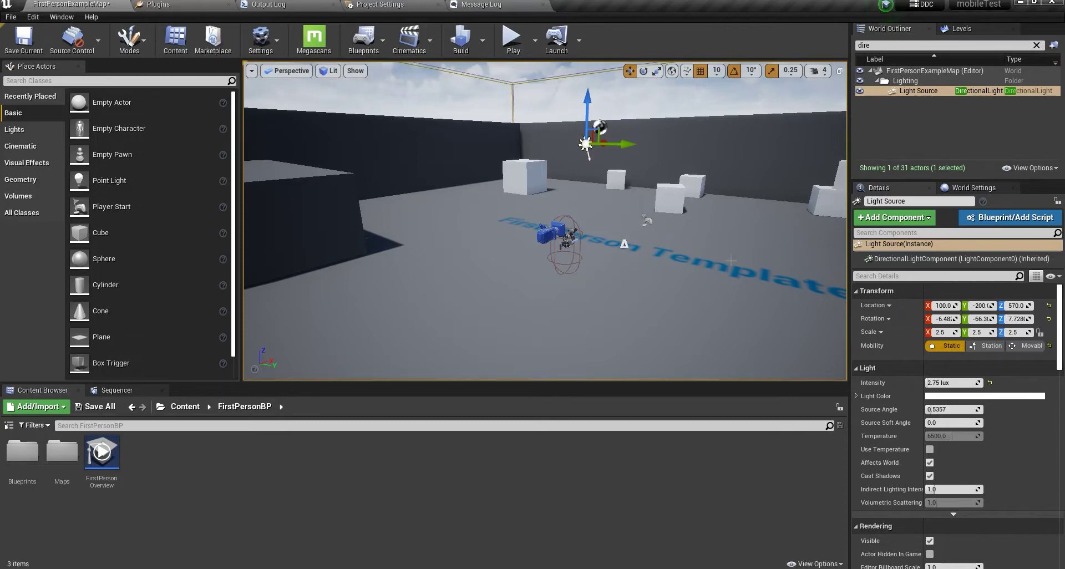
{"action": "scroll", "coordinate": [969, 422], "scroll_direction": "down", "scroll_amount": 6}
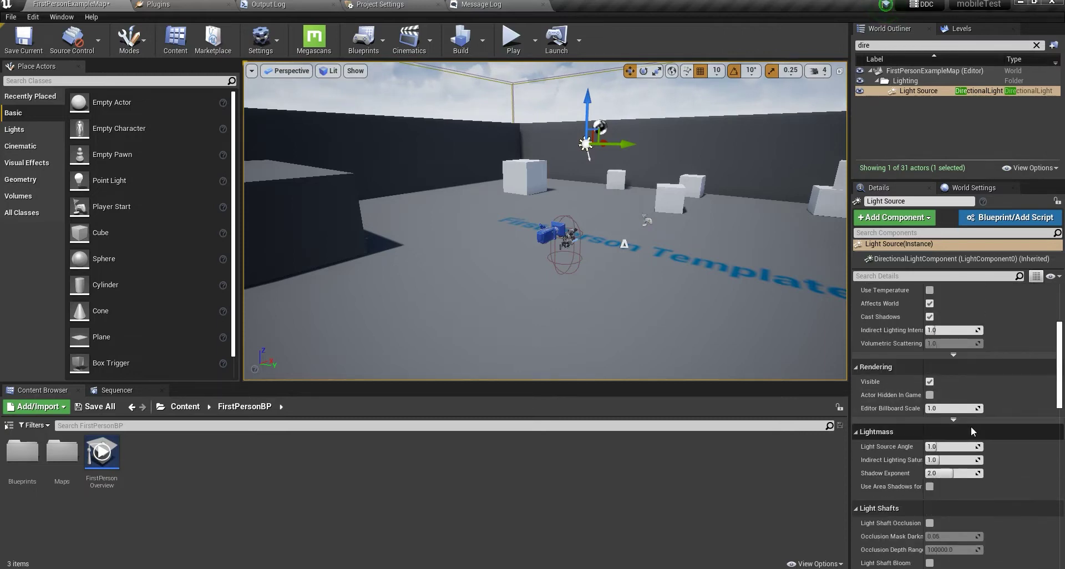
{"action": "scroll", "coordinate": [971, 426], "scroll_direction": "down", "scroll_amount": 10}
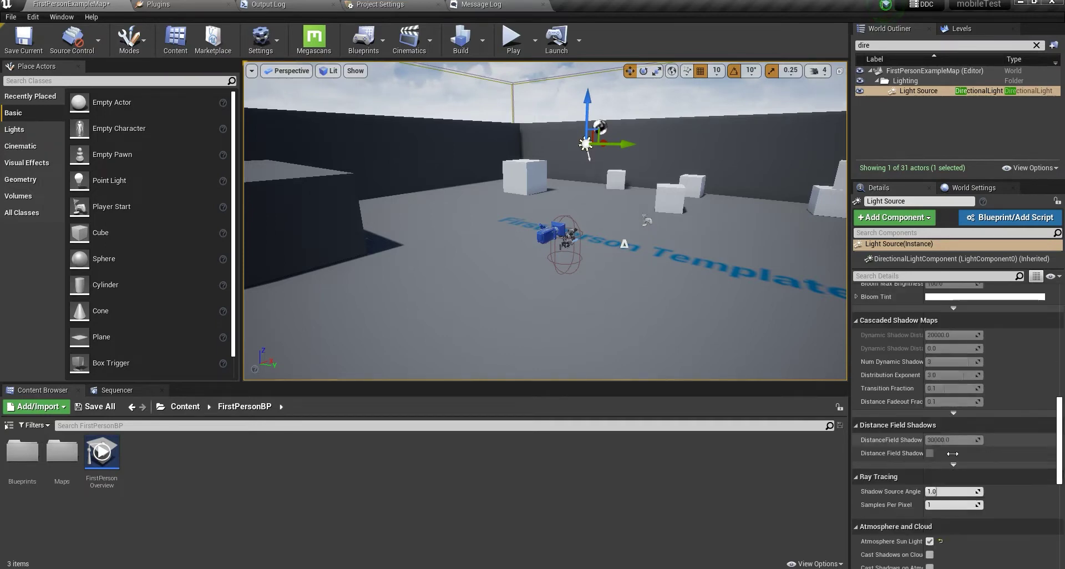
{"action": "scroll", "coordinate": [952, 454], "scroll_direction": "down", "scroll_amount": 1}
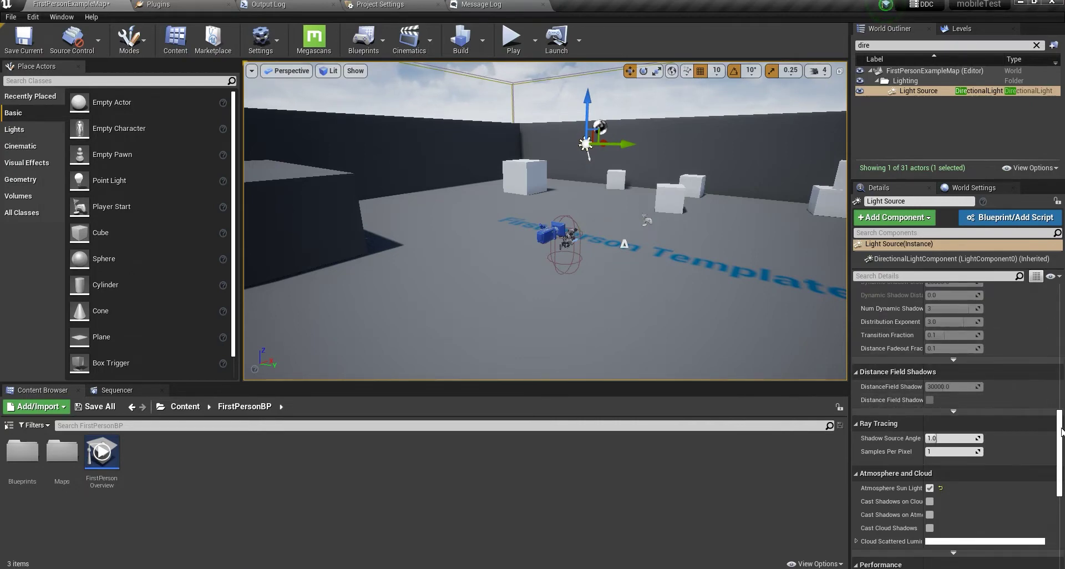
{"action": "scroll", "coordinate": [955, 361], "scroll_direction": "up", "scroll_amount": 15}
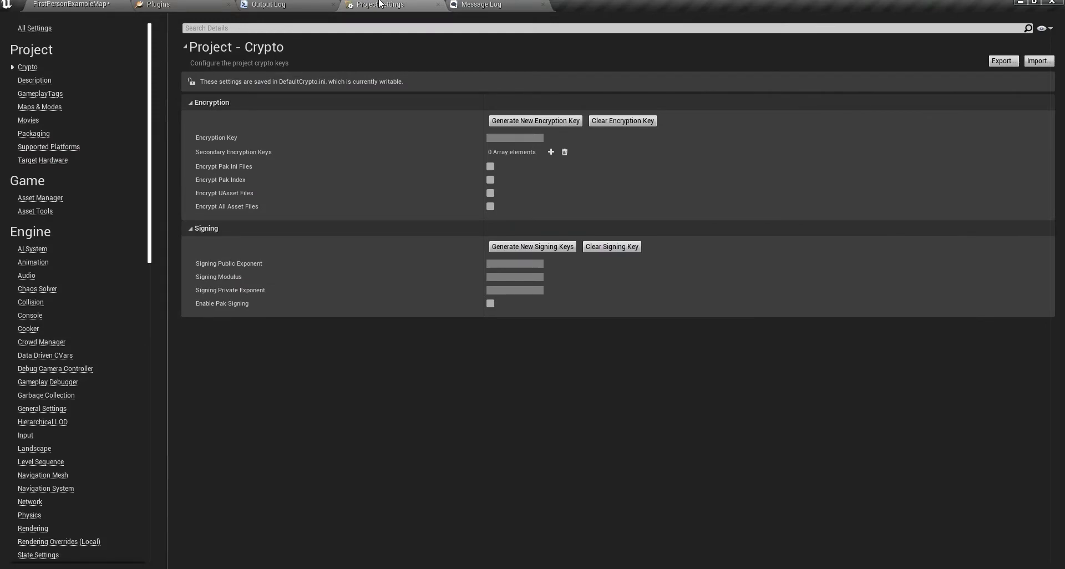
Step: Open the Engine Rendering page of the project settings
{"action": "left_click", "coordinate": [380, 5]}
{"action": "scroll", "coordinate": [154, 90], "scroll_direction": "down", "scroll_amount": 10}
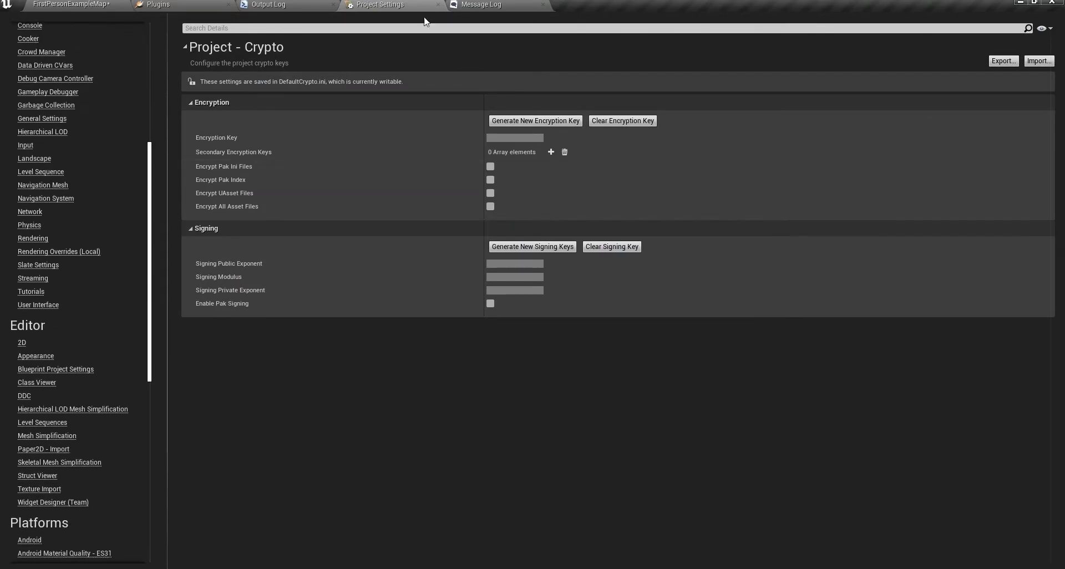
{"action": "left_click", "coordinate": [54, 3]}
{"action": "left_click", "coordinate": [32, 17]}
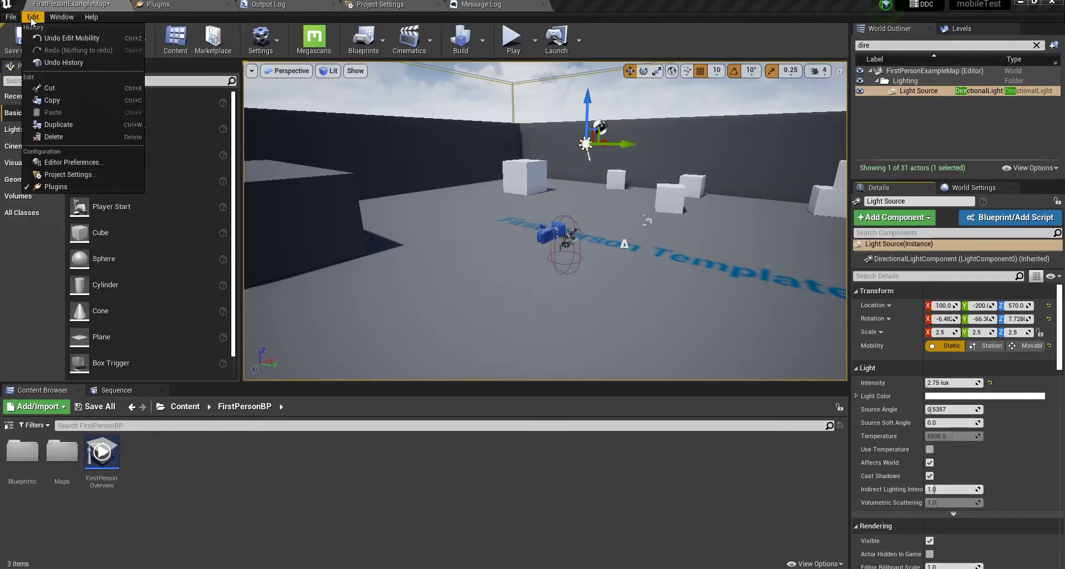
{"action": "left_click", "coordinate": [69, 174]}
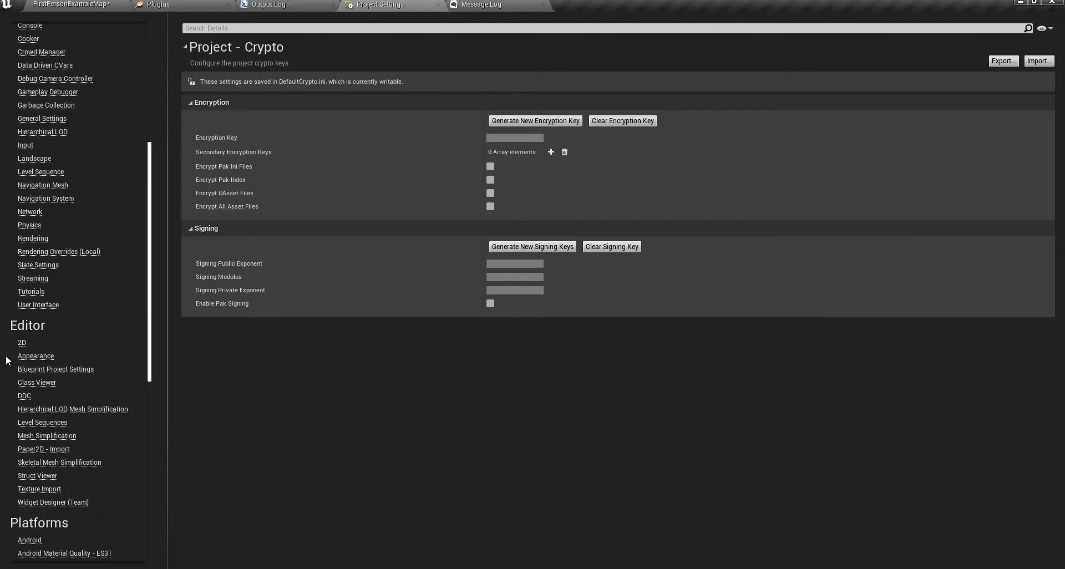
{"action": "scroll", "coordinate": [43, 388], "scroll_direction": "down", "scroll_amount": 5}
{"action": "left_click", "coordinate": [34, 114]}
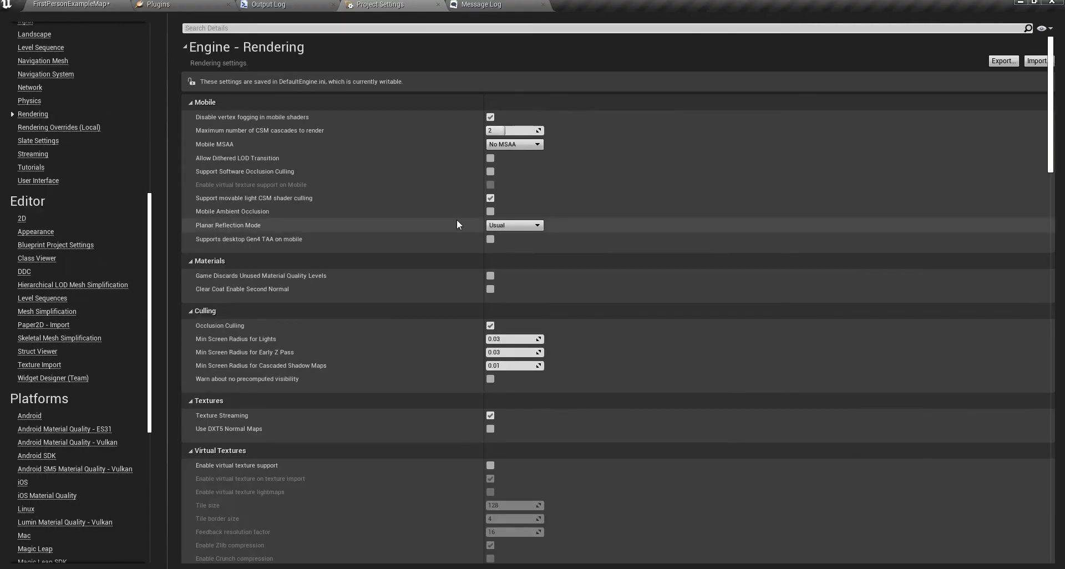
Step: Examine the Mobile Shader Permutation Reduction options for static and CSM shadowing, movable directional lights, and movable spotlights and point lights
{"action": "left_click_drag", "start_coordinate": [1051, 65], "coordinate": [1053, 450]}
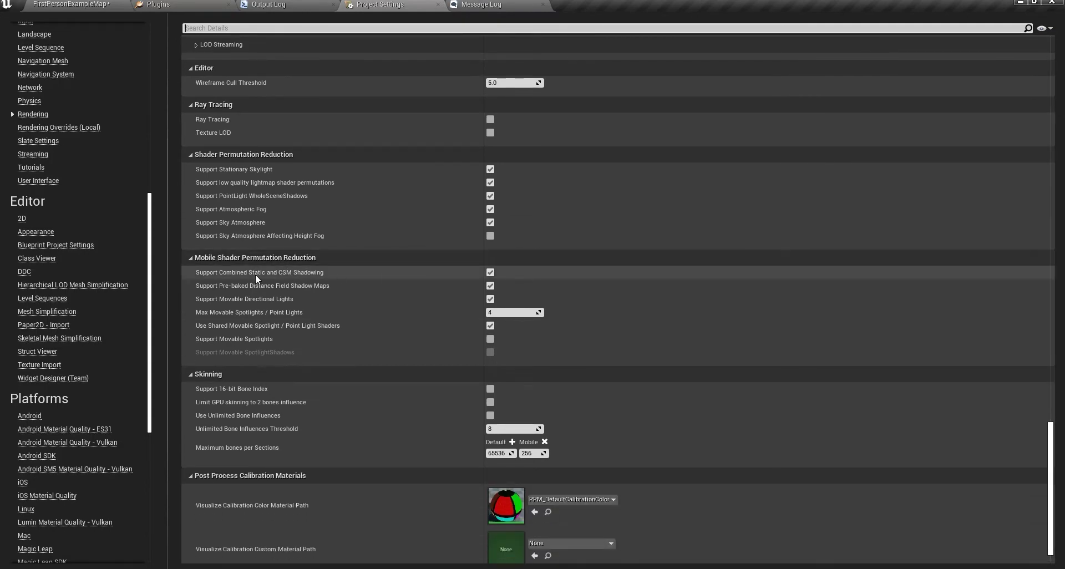
{"action": "mouse_move", "coordinate": [257, 270]}
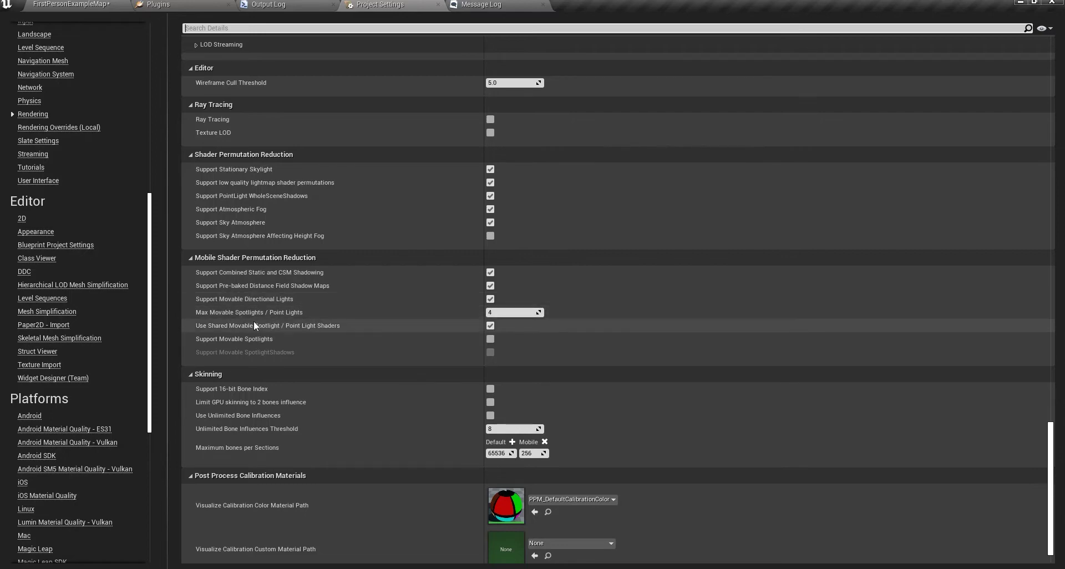
{"action": "mouse_move", "coordinate": [256, 330]}
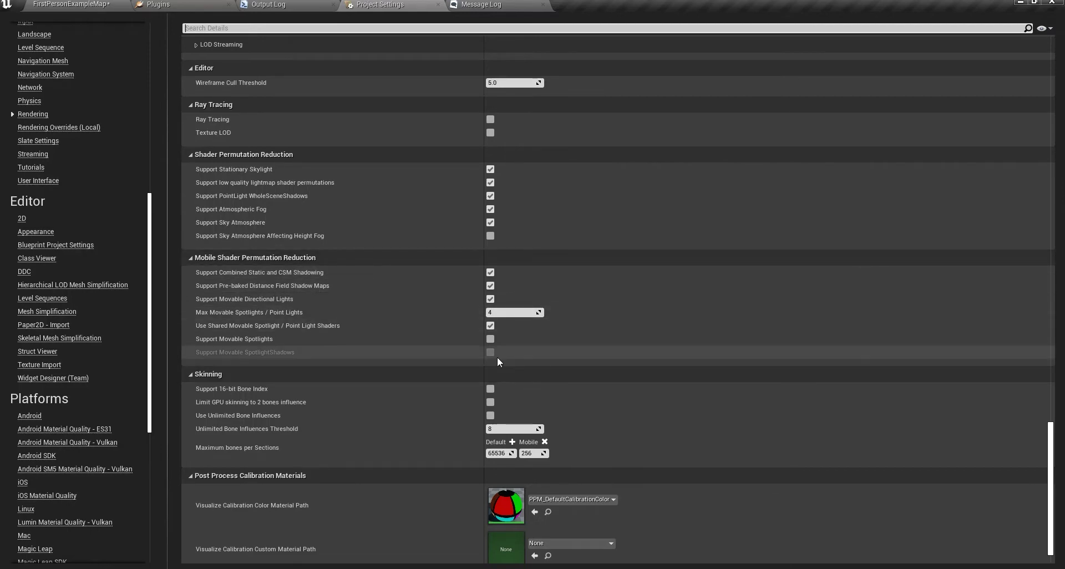
{"action": "scroll", "coordinate": [497, 357], "scroll_direction": "up", "scroll_amount": 2}
{"action": "left_click_drag", "start_coordinate": [1050, 450], "coordinate": [1051, 429]}
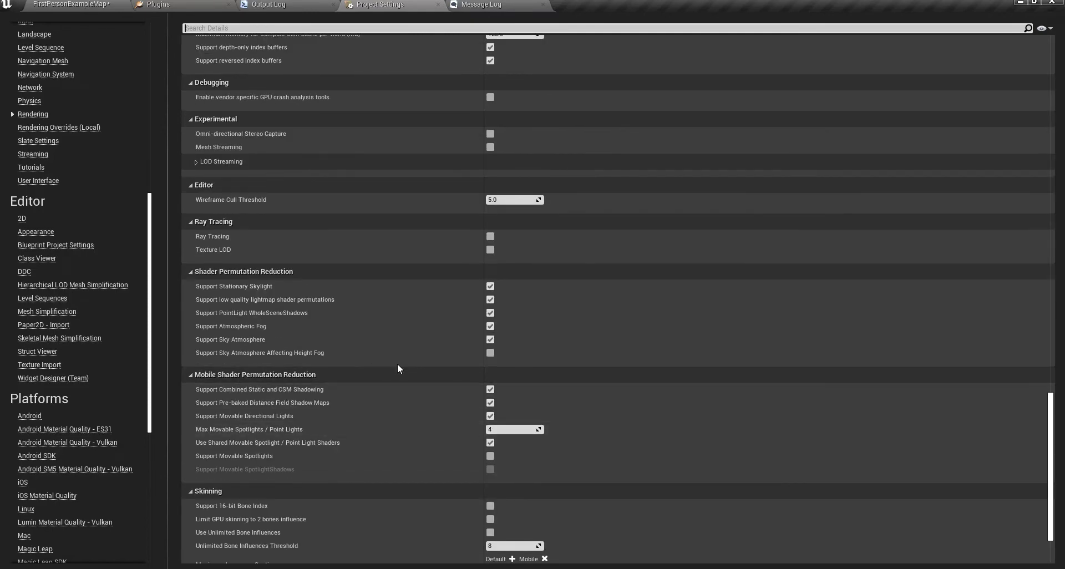
{"action": "mouse_move", "coordinate": [287, 418]}
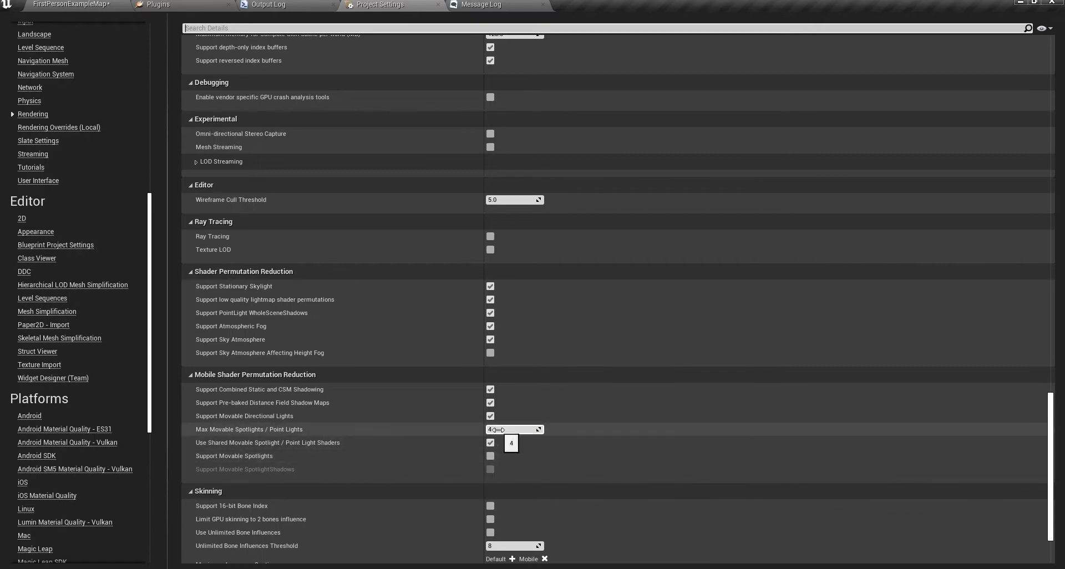
{"action": "scroll", "coordinate": [636, 483], "scroll_direction": "up", "scroll_amount": 20}
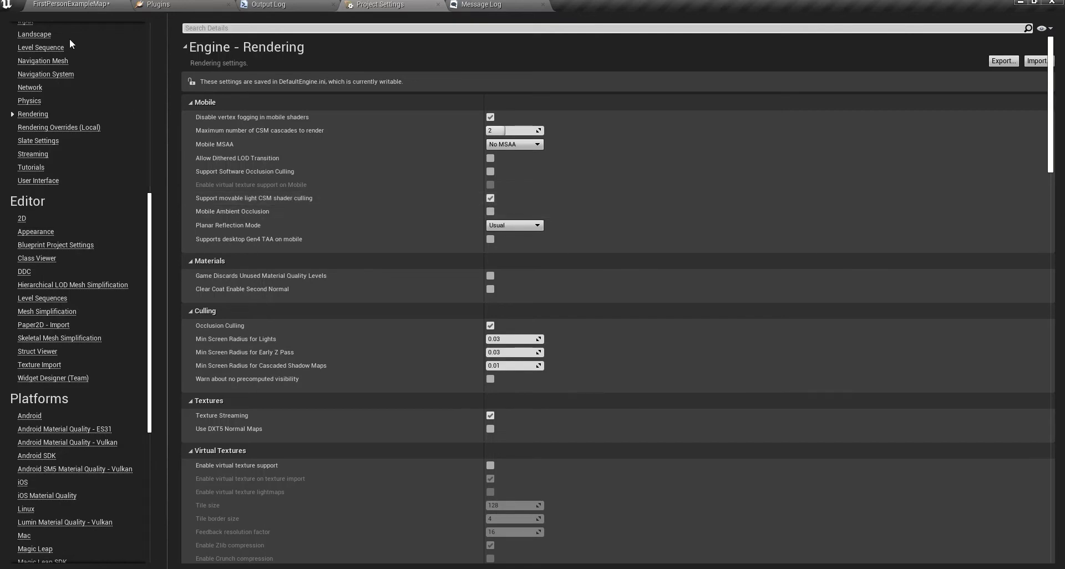
Step: Duplicate the arena floor as a roof slab, raised to Z about 830 and shifted to X about -1322
{"action": "left_click", "coordinate": [89, 3]}
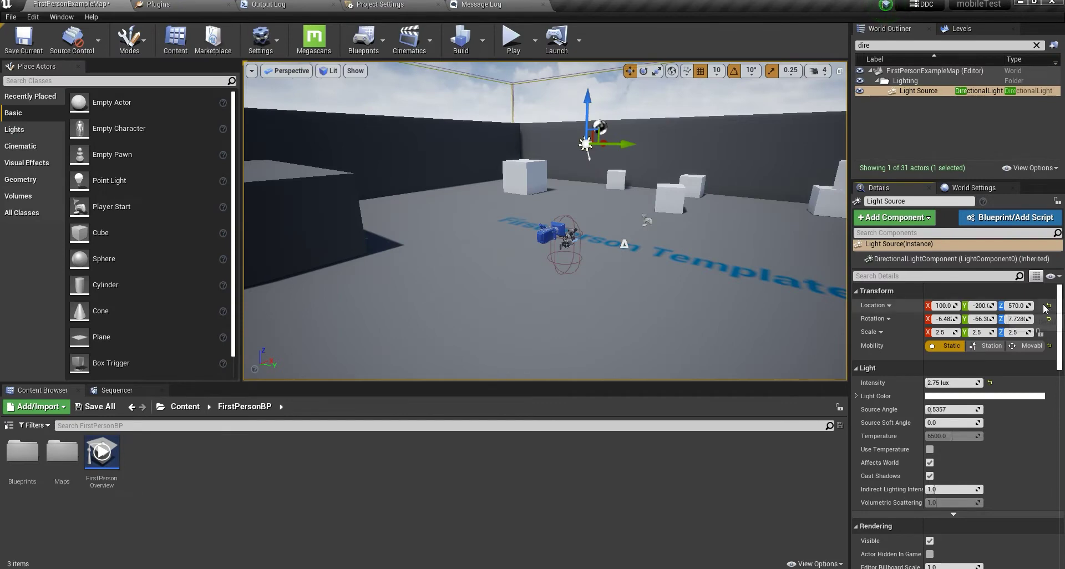
{"action": "mouse_move", "coordinate": [699, 297]}
{"action": "right_mouse_down"}
{"action": "mouse_move", "coordinate": [588, 277]}
{"action": "mouse_move", "coordinate": [710, 301]}
{"action": "right_mouse_up"}
{"action": "key", "text": "s"}
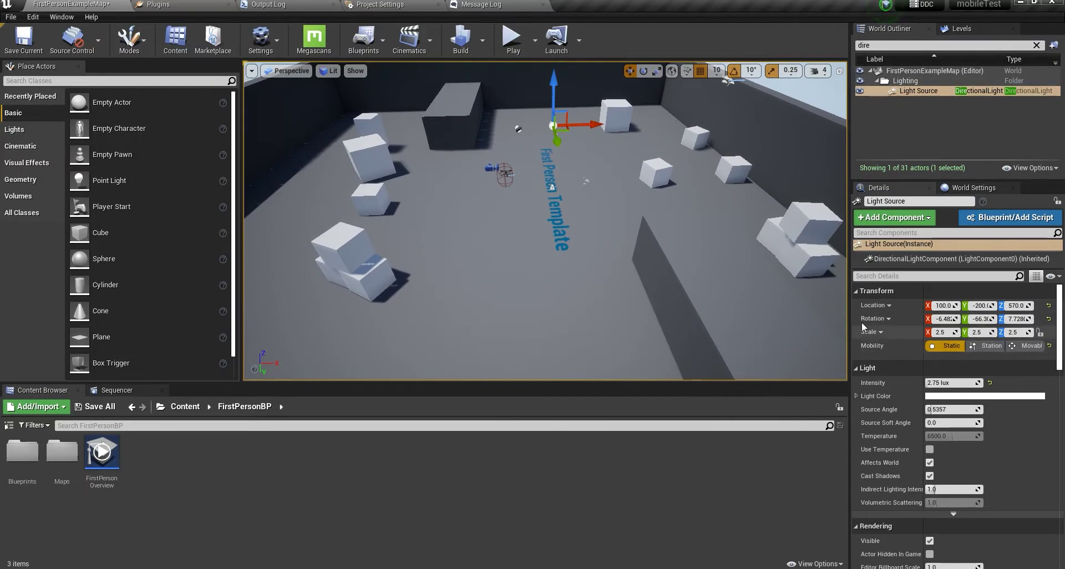
{"action": "key", "text": "s"}
{"action": "right_click_drag", "start_coordinate": [815, 322], "coordinate": [779, 338]}
{"action": "key", "text": "e"}
{"action": "left_click", "coordinate": [766, 313]}
{"action": "key", "text": "q"}
{"action": "right_click_drag", "start_coordinate": [583, 294], "coordinate": [582, 294]}
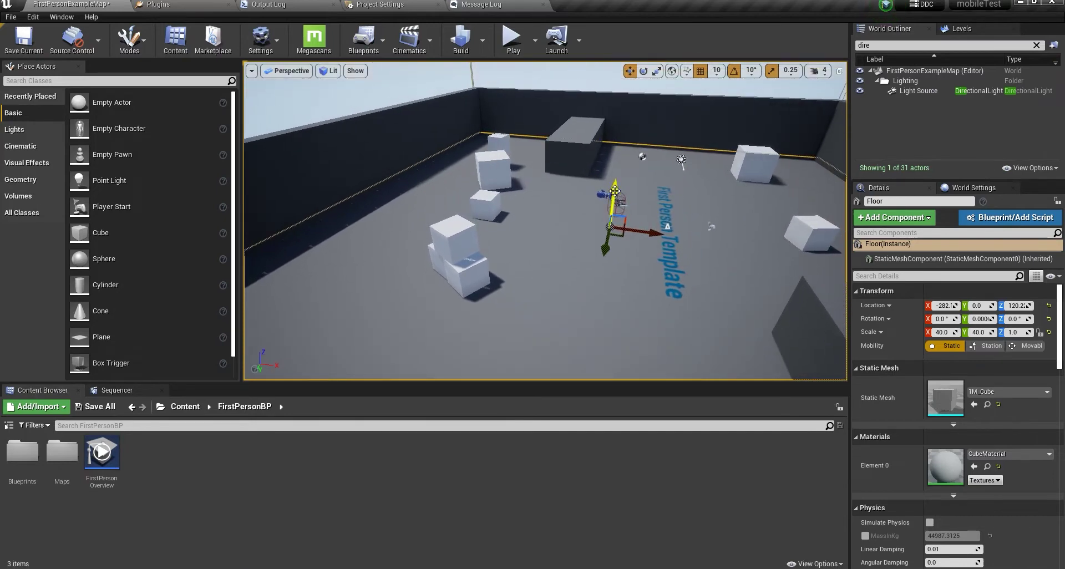
{"action": "left_click_drag", "start_coordinate": [615, 191], "coordinate": [614, 73], "text": "alt"}
{"action": "left_click_drag", "start_coordinate": [445, 129], "coordinate": [305, 130]}
Step: Build only the lighting for the level with the new roof slab in place
{"action": "right_click_drag", "start_coordinate": [569, 191], "coordinate": [533, 183]}
{"action": "right_click_drag", "start_coordinate": [582, 294], "coordinate": [582, 294]}
{"action": "right_click_drag", "start_coordinate": [499, 115], "coordinate": [499, 115]}
{"action": "right_click_drag", "start_coordinate": [619, 285], "coordinate": [619, 285]}
{"action": "right_click_drag", "start_coordinate": [648, 224], "coordinate": [648, 224]}
{"action": "left_click", "coordinate": [482, 39]}
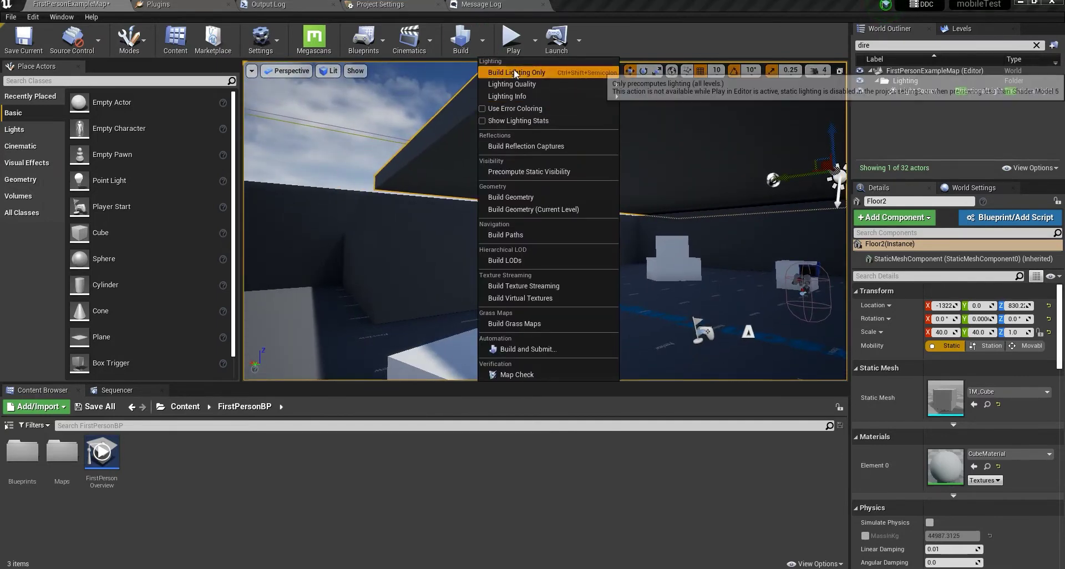
{"action": "left_click", "coordinate": [514, 71]}
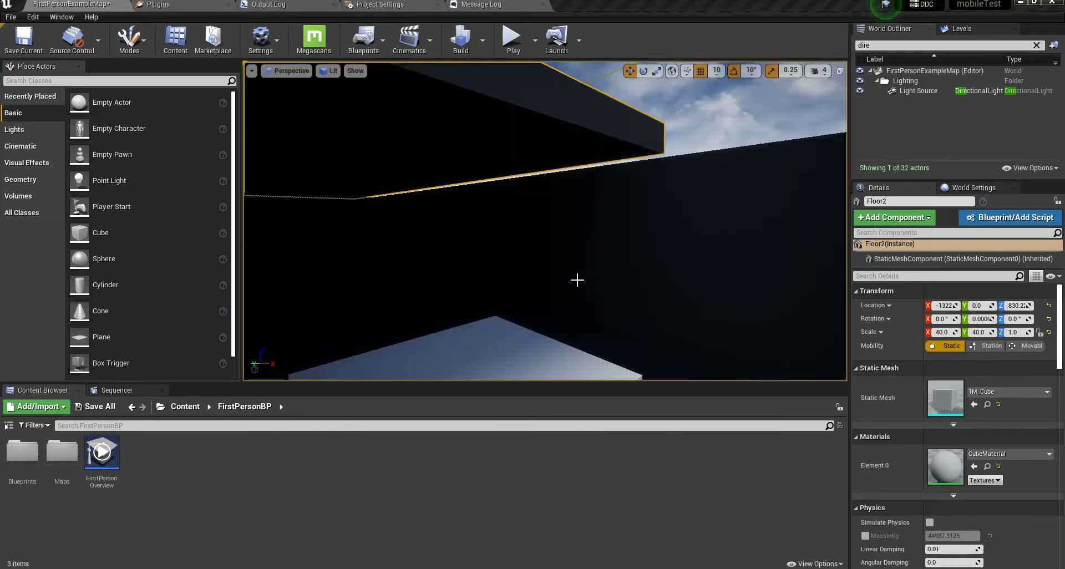
Step: Inspect the baked shadows on the walls beneath the roof slab
{"action": "right_click_drag", "start_coordinate": [577, 279], "coordinate": [577, 279]}
{"action": "right_click_drag", "start_coordinate": [504, 266], "coordinate": [503, 267]}
{"action": "right_click_drag", "start_coordinate": [587, 154], "coordinate": [587, 154]}
{"action": "right_click_drag", "start_coordinate": [521, 266], "coordinate": [521, 267]}
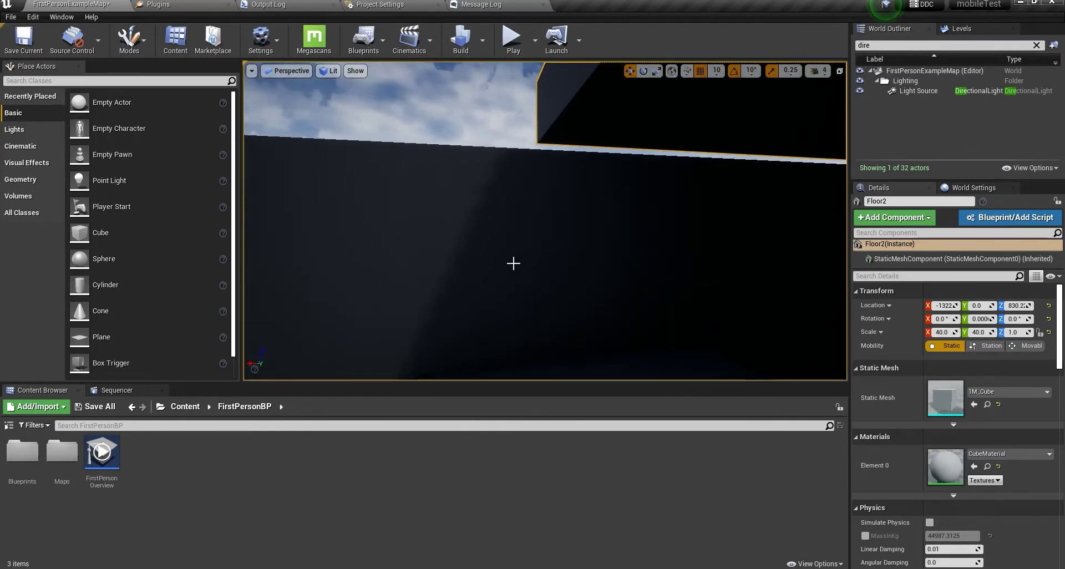
Step: Expand the Lightmass Settings and the level's Lightmaps list in the world settings
{"action": "left_click", "coordinate": [972, 188]}
{"action": "left_click", "coordinate": [856, 314]}
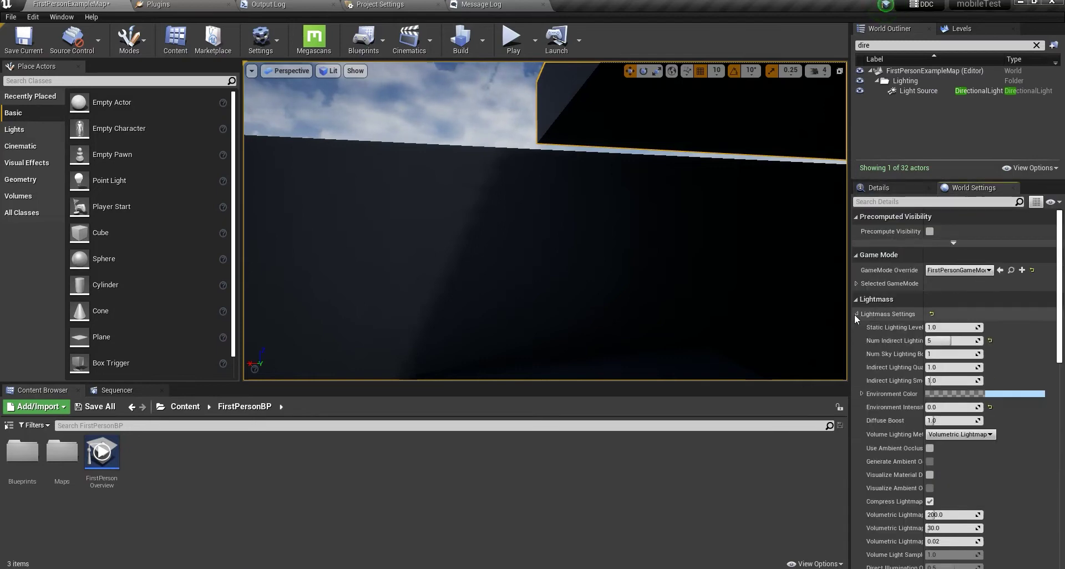
{"action": "scroll", "coordinate": [883, 324], "scroll_direction": "down", "scroll_amount": 5}
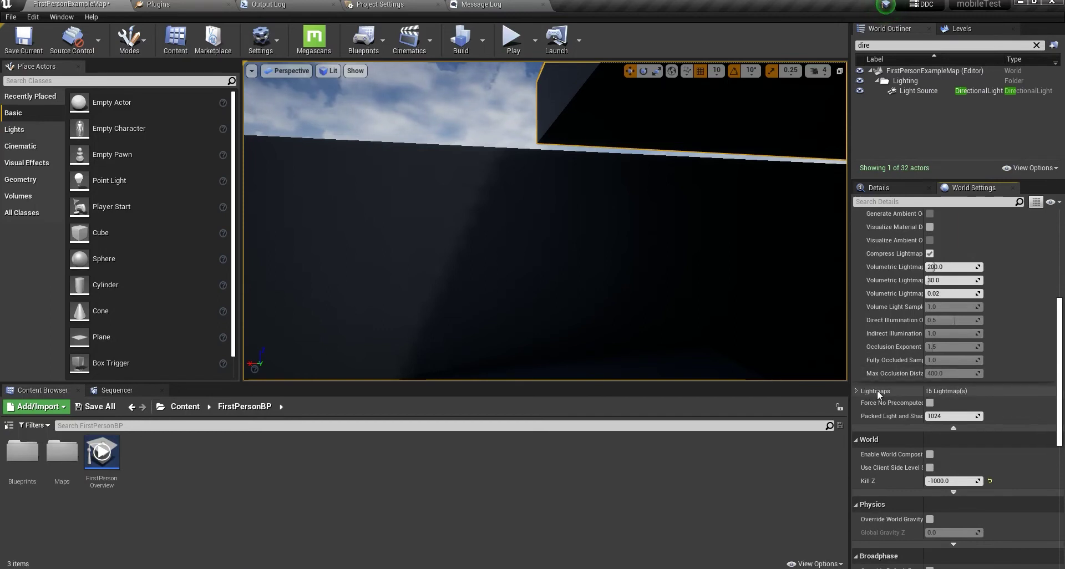
{"action": "left_click", "coordinate": [855, 391]}
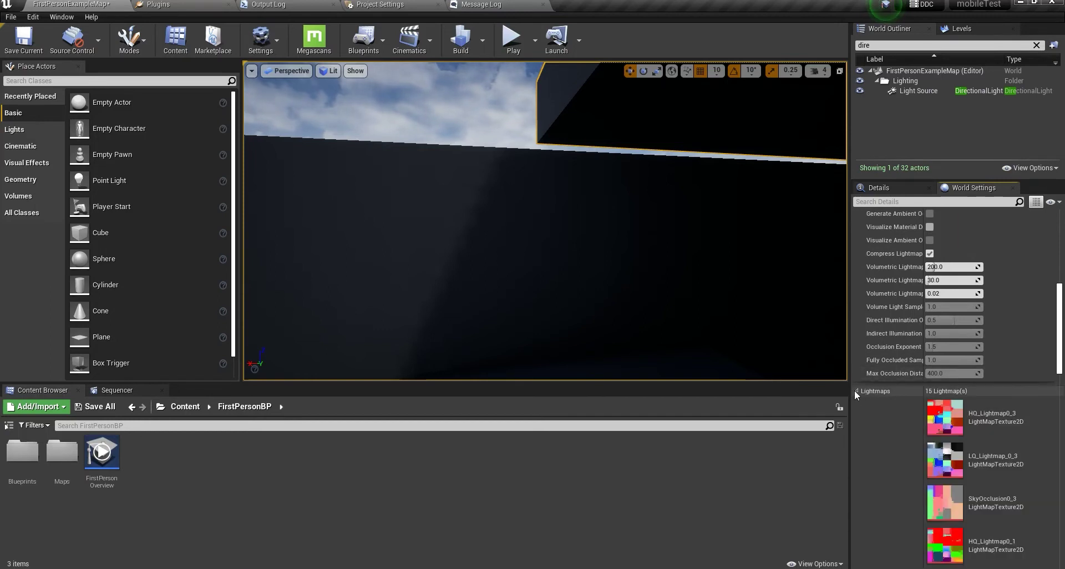
Step: Examine the Mip Gen Settings options and LOD Bias of the HQ_Lightmap0_3 texture, and close the texture
{"action": "double_click", "coordinate": [950, 415]}
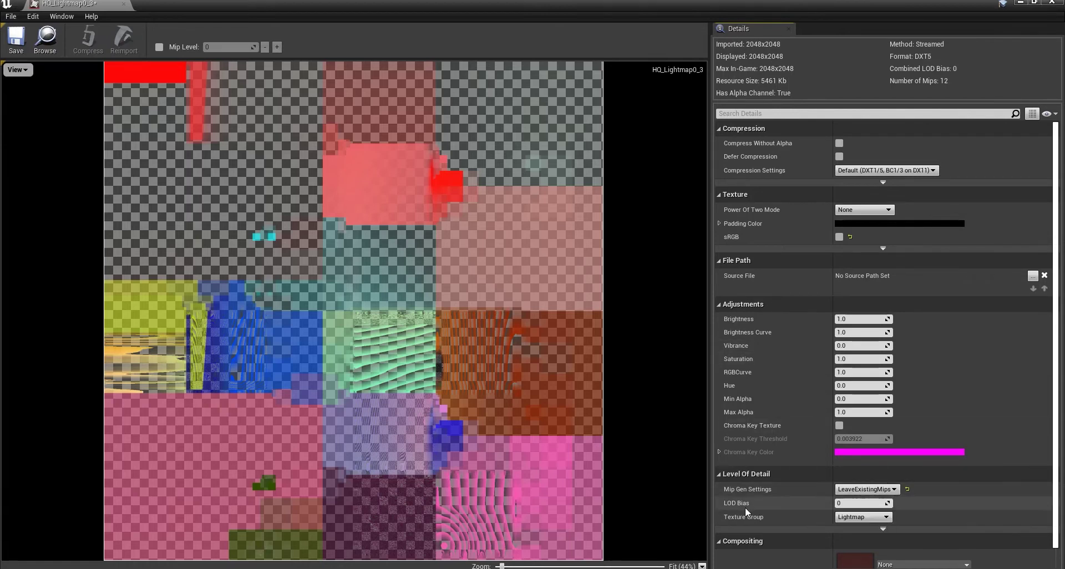
{"action": "left_click", "coordinate": [879, 492]}
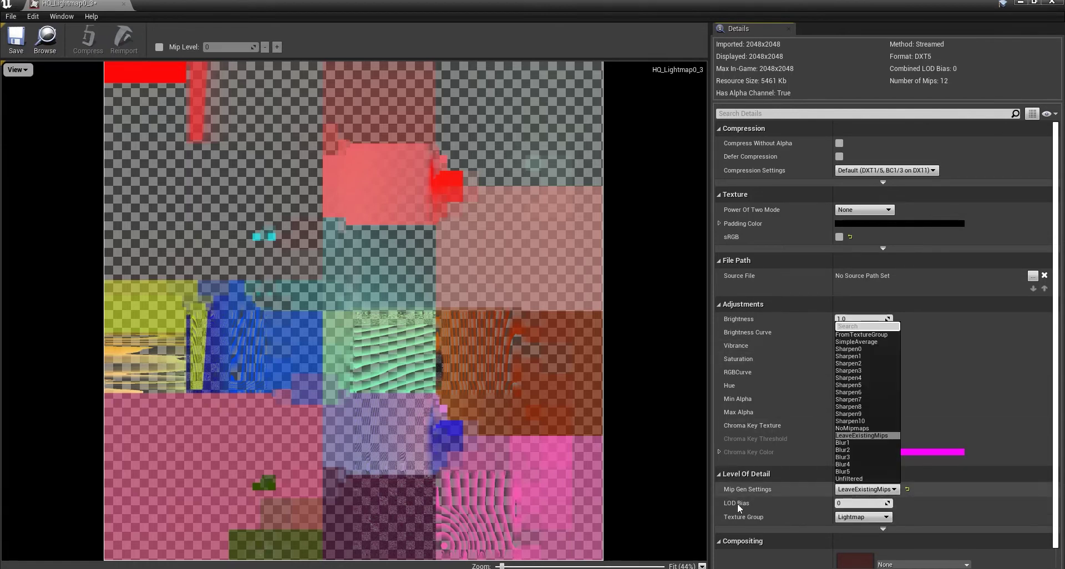
{"action": "left_click", "coordinate": [852, 503]}
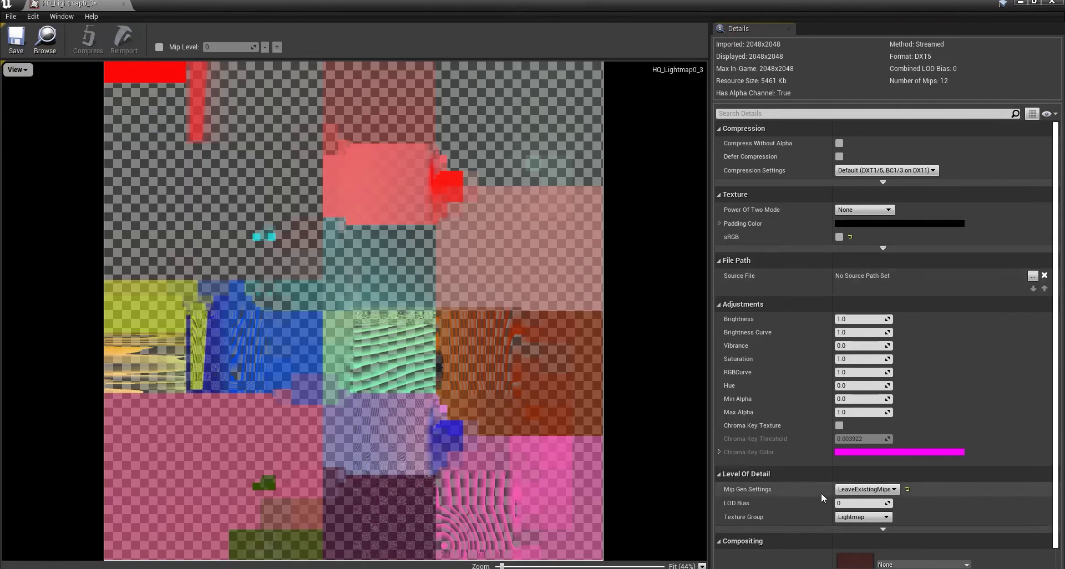
{"action": "left_click", "coordinate": [124, 4]}
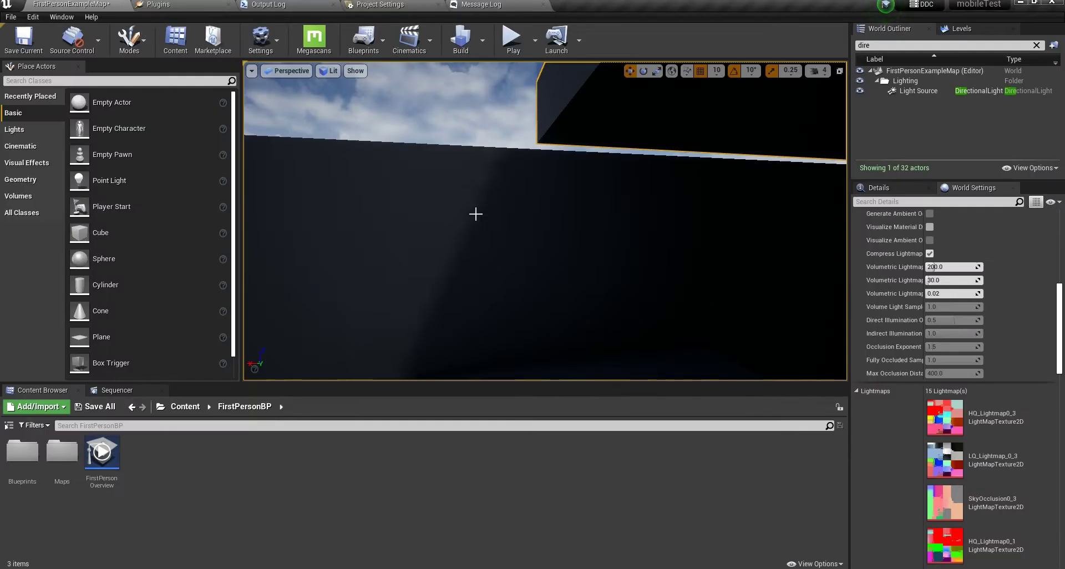
Step: Inspect the baked shadow boundary on the floor and cubes and the dark interior under the roof slab
{"action": "right_click_drag", "start_coordinate": [517, 233], "coordinate": [366, 233]}
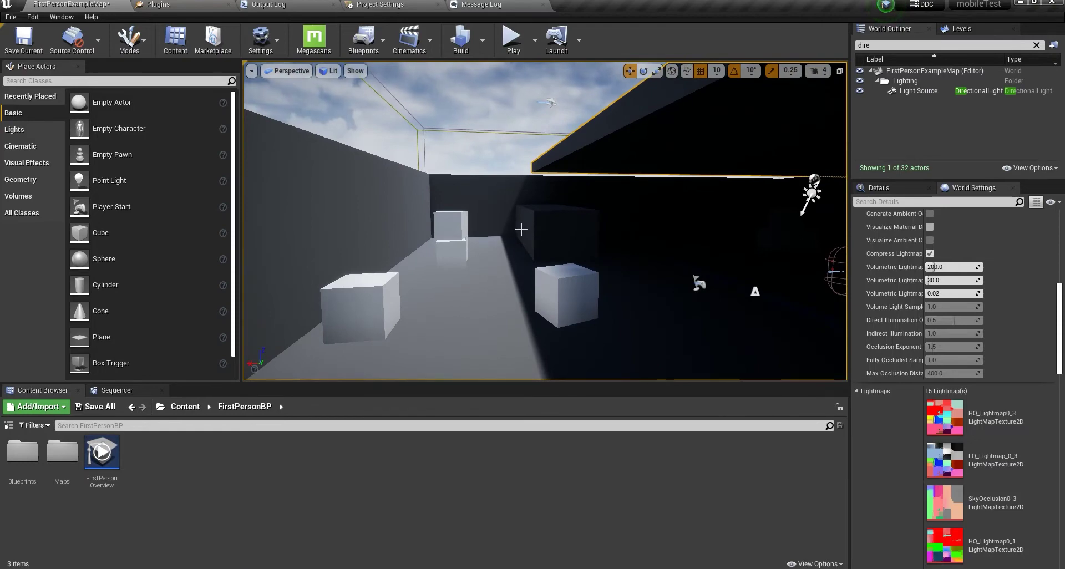
{"action": "right_click_drag", "start_coordinate": [521, 230], "coordinate": [616, 244]}
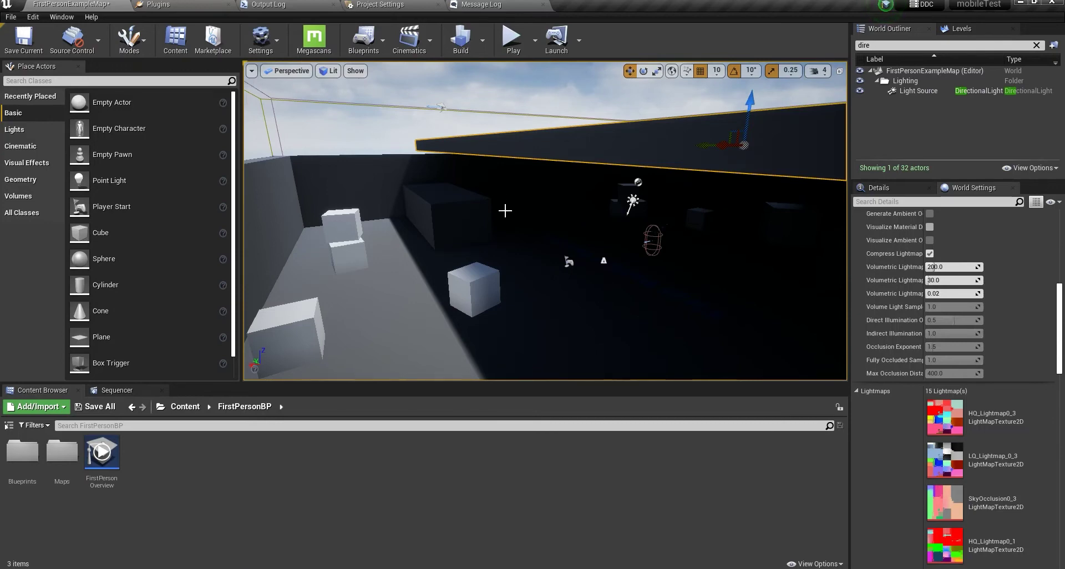
{"action": "right_click_drag", "start_coordinate": [508, 259], "coordinate": [530, 248]}
{"action": "key", "text": "w"}
{"action": "key", "text": "w"}
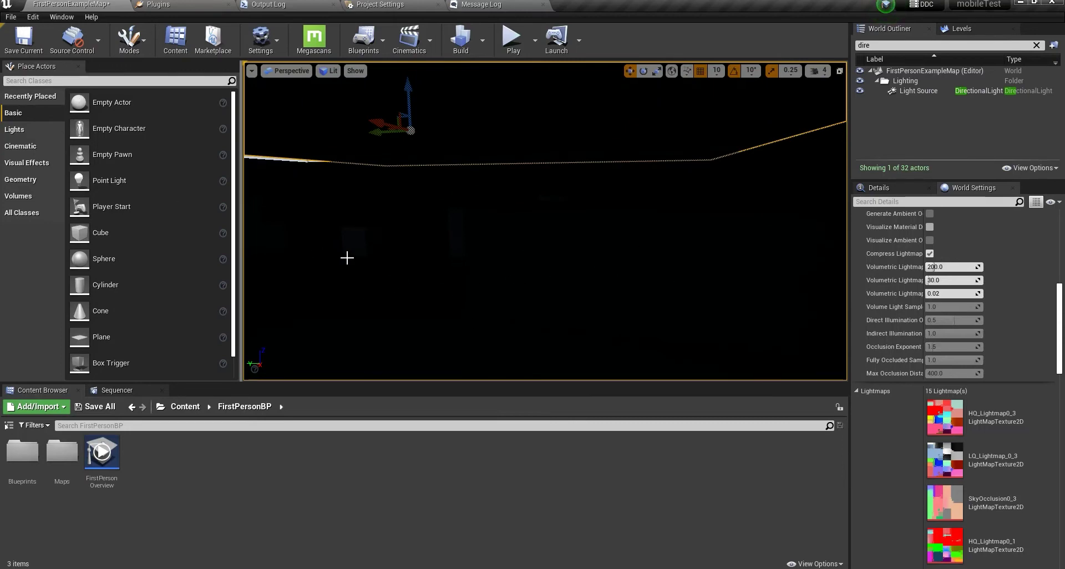
Step: Select a cube under the roof slab and open its CubeMaterialOverride material and the parent BaseMaterial
{"action": "key", "text": "w"}
{"action": "right_click_drag", "start_coordinate": [452, 288], "coordinate": [453, 323]}
{"action": "left_click", "coordinate": [511, 252]}
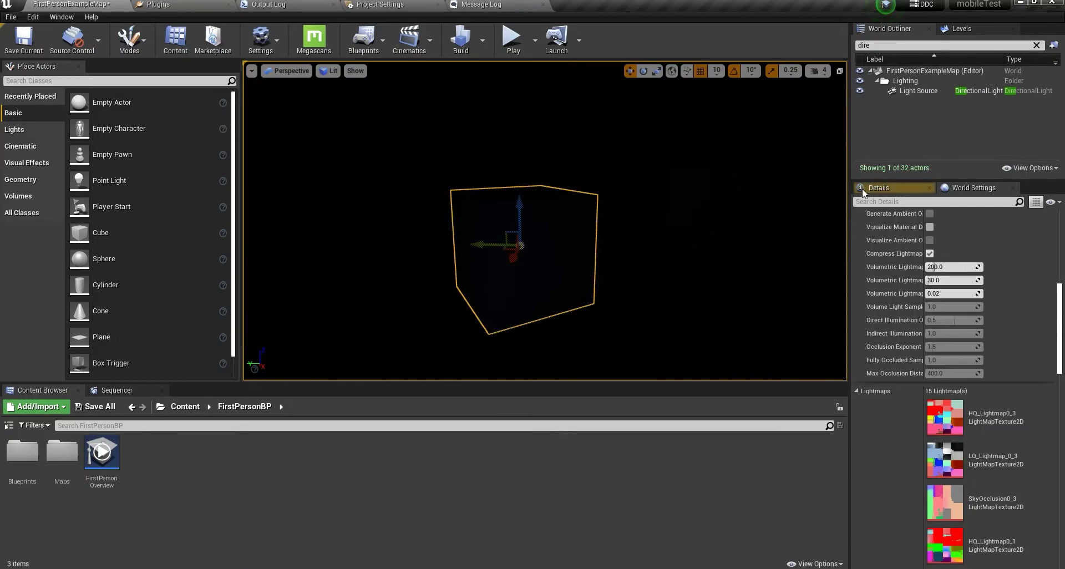
{"action": "left_click", "coordinate": [863, 188]}
{"action": "double_click", "coordinate": [943, 471]}
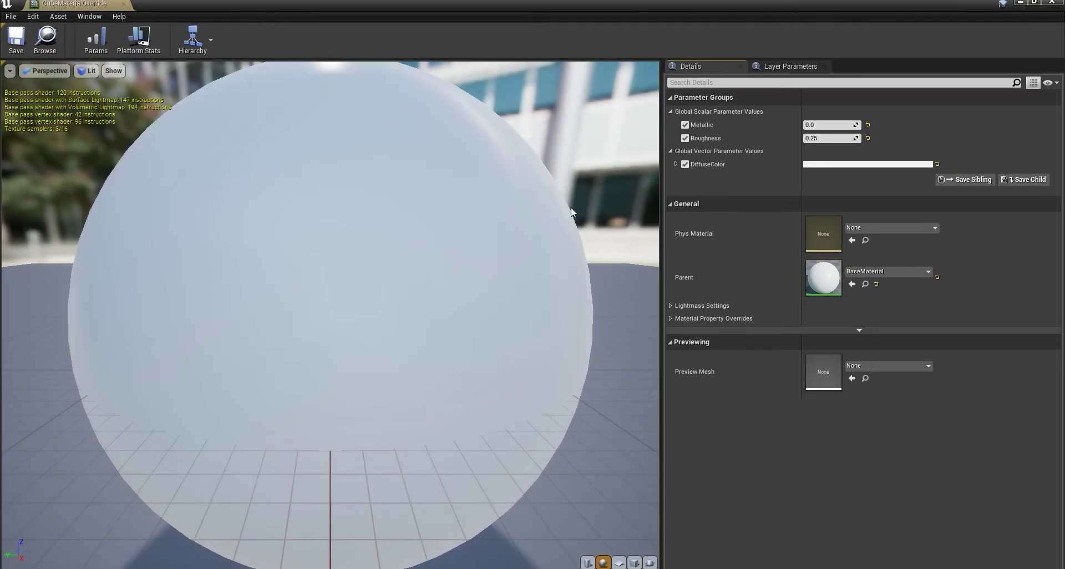
{"action": "double_click", "coordinate": [829, 277]}
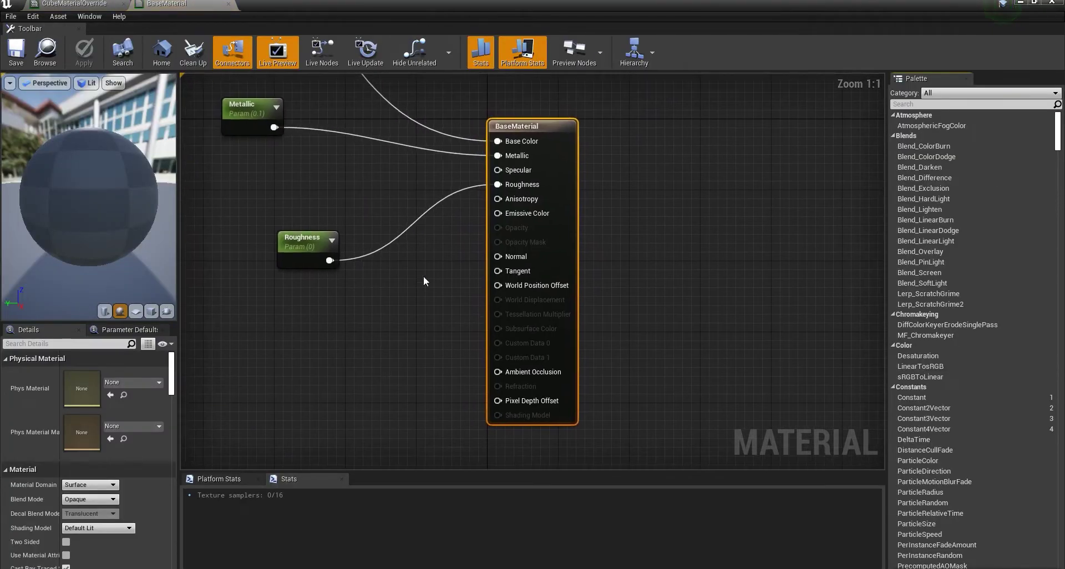
Step: Add a Multiply node to BaseMaterial, feed DiffuseColor into its A input, and connect its output to Emissive Color
{"action": "right_click_drag", "start_coordinate": [423, 281], "coordinate": [482, 291]}
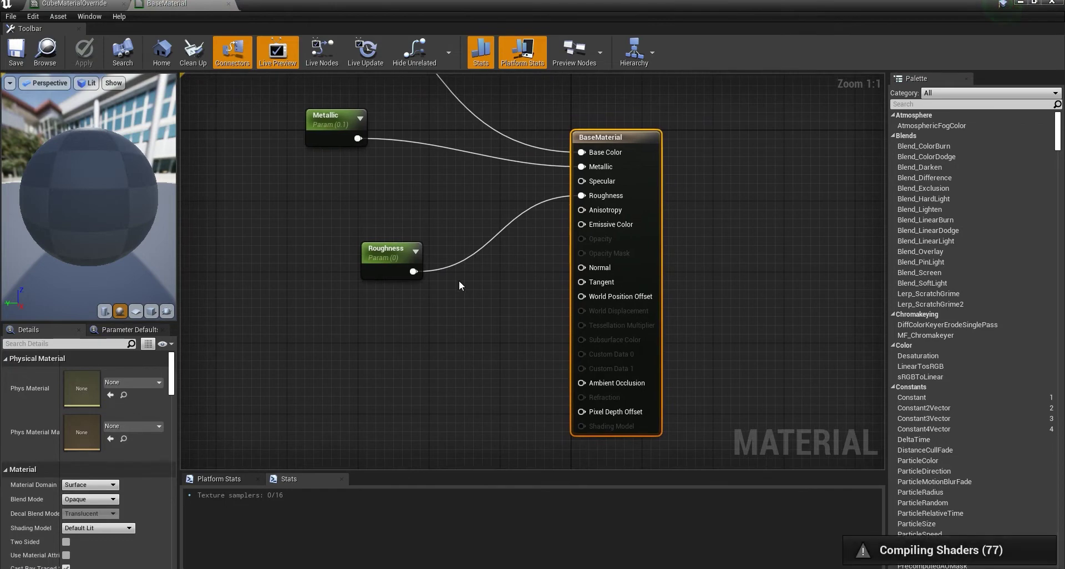
{"action": "left_click", "coordinate": [459, 281]}
{"action": "left_click_drag", "start_coordinate": [516, 303], "coordinate": [582, 236]}
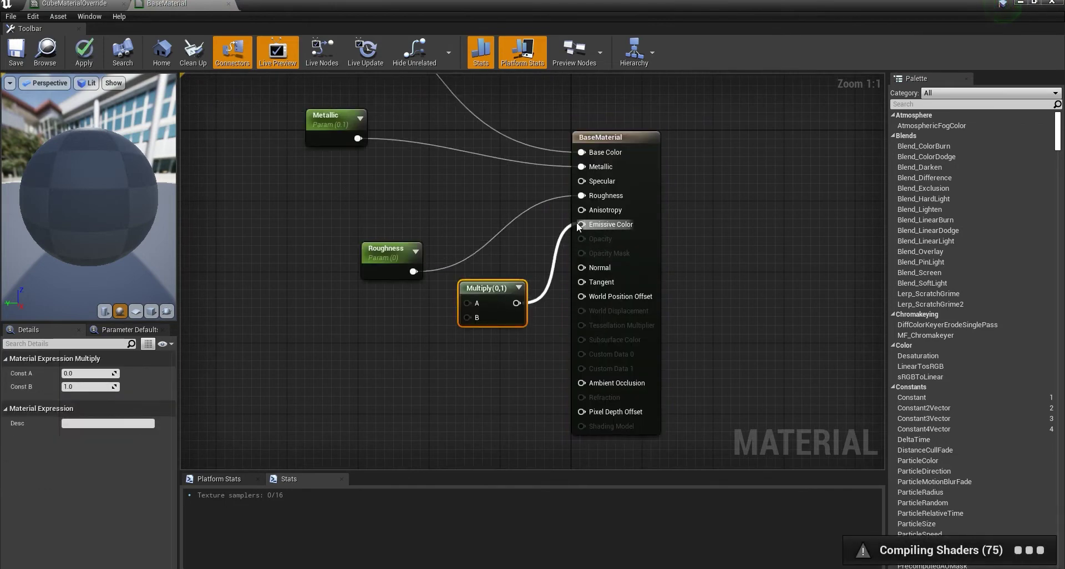
{"action": "right_click_drag", "start_coordinate": [497, 198], "coordinate": [574, 298]}
{"action": "left_click_drag", "start_coordinate": [439, 95], "coordinate": [548, 403]}
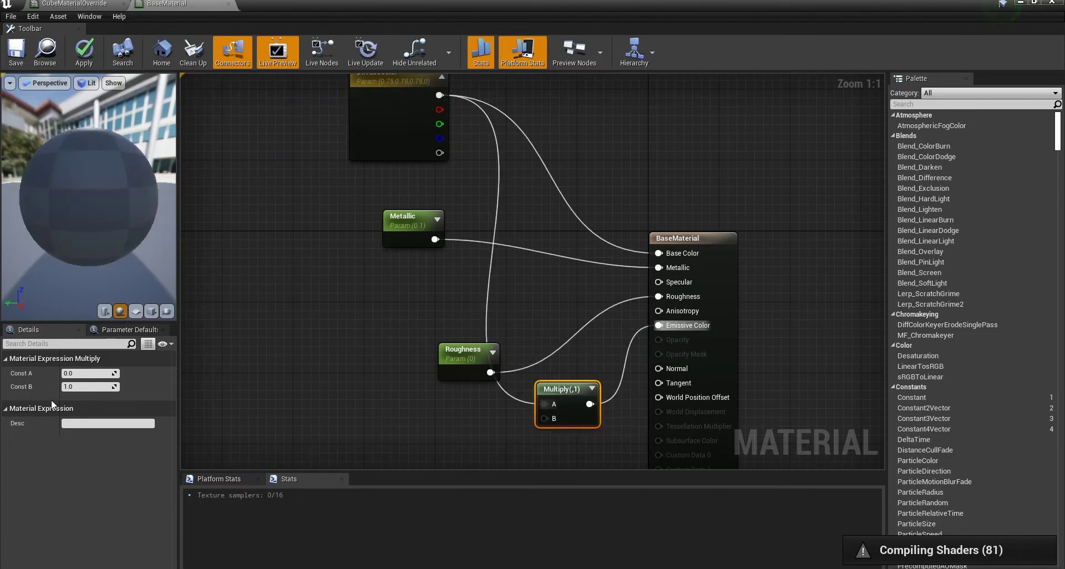
Step: Set the Multiply node's Const B to 0.1, save BaseMaterial, and close both material editors
{"action": "left_click", "coordinate": [88, 386]}
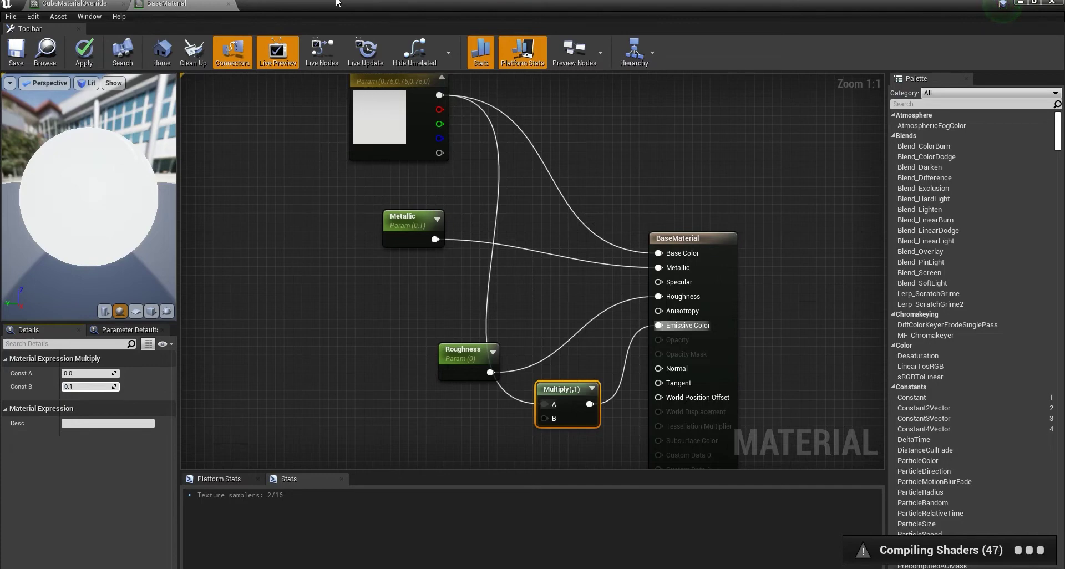
{"action": "type", "text": "0.1"}
{"action": "key", "text": "Return"}
{"action": "left_click", "coordinate": [11, 54]}
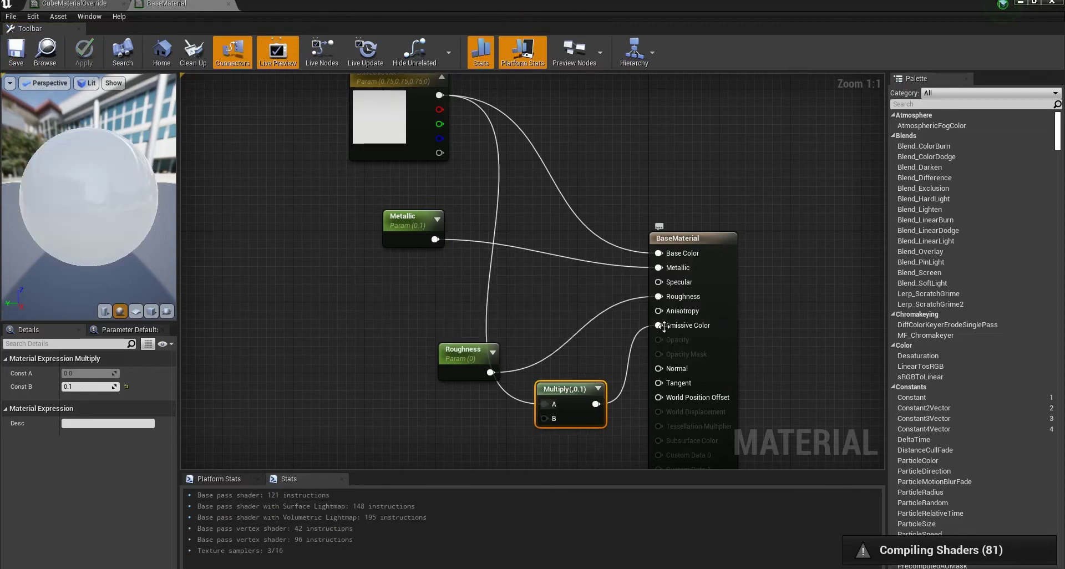
{"action": "left_click", "coordinate": [113, 4]}
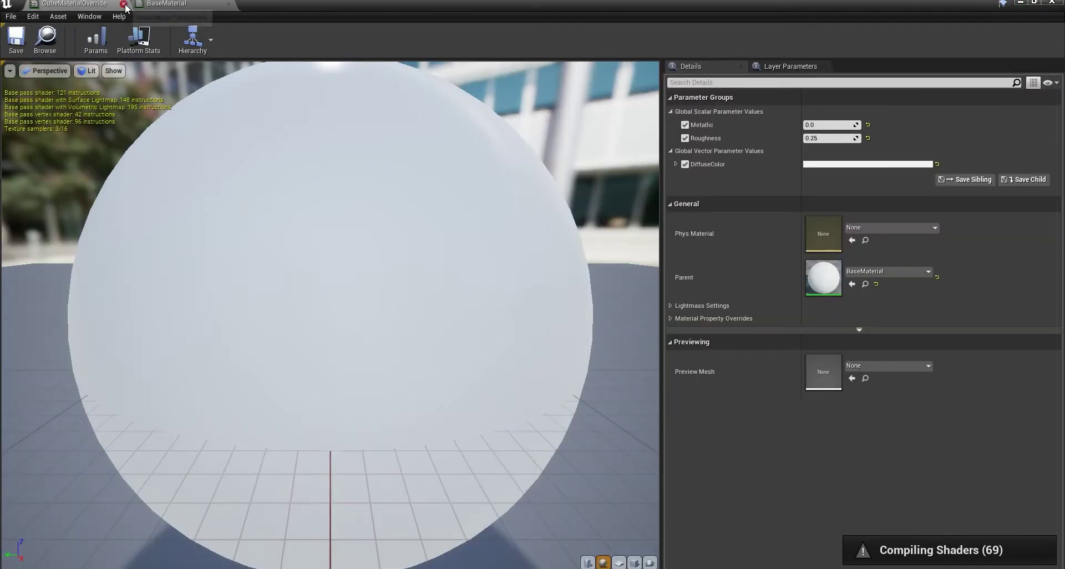
{"action": "left_click", "coordinate": [124, 4]}
{"action": "left_click", "coordinate": [123, 5]}
Step: Inspect the emissive cubes against the dark interior from beneath and outside the roof slab
{"action": "left_click_drag", "start_coordinate": [568, 265], "coordinate": [444, 360]}
{"action": "mouse_move", "coordinate": [545, 221]}
{"action": "right_mouse_down"}
{"action": "mouse_move", "coordinate": [488, 221]}
{"action": "mouse_move", "coordinate": [666, 220]}
{"action": "mouse_move", "coordinate": [549, 210]}
{"action": "mouse_move", "coordinate": [488, 221]}
{"action": "mouse_move", "coordinate": [554, 239]}
{"action": "mouse_move", "coordinate": [411, 227]}
{"action": "mouse_move", "coordinate": [355, 200]}
{"action": "mouse_move", "coordinate": [699, 249]}
{"action": "mouse_move", "coordinate": [771, 250]}
{"action": "mouse_move", "coordinate": [821, 233]}
{"action": "mouse_move", "coordinate": [549, 220]}
{"action": "right_mouse_up"}
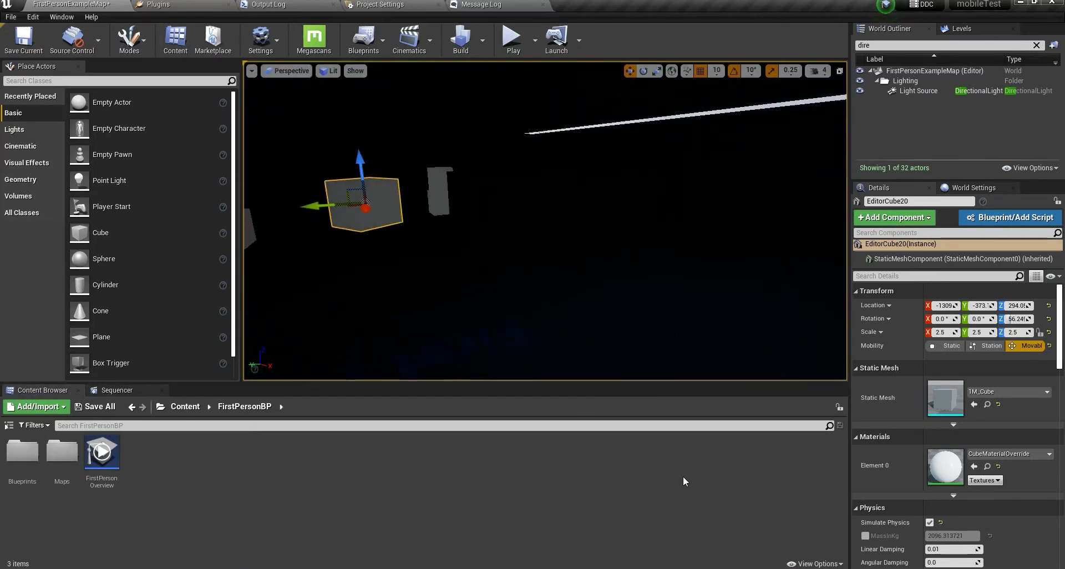
{"action": "right_click_drag", "start_coordinate": [587, 295], "coordinate": [589, 208]}
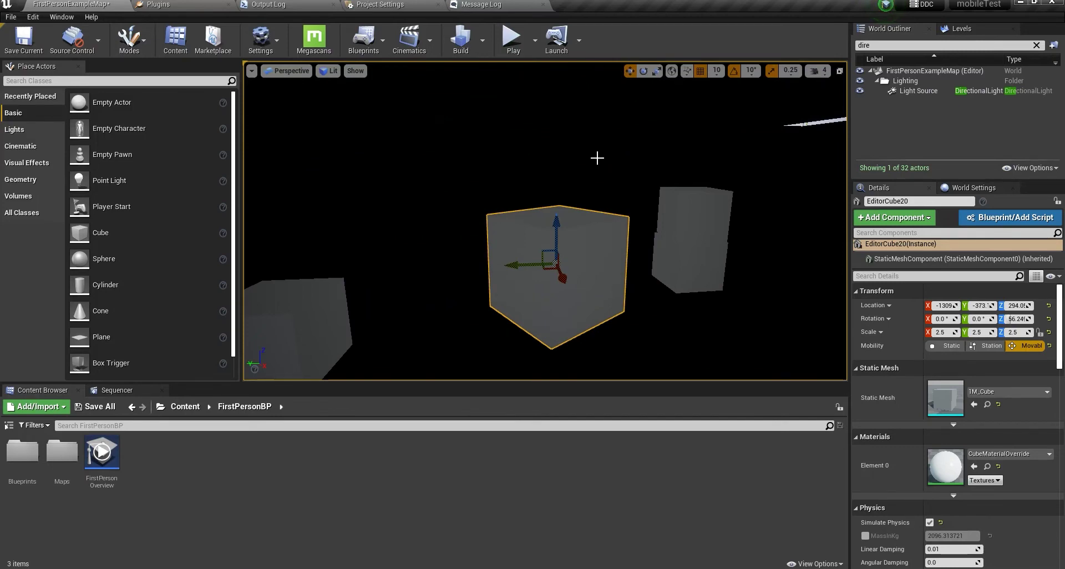
{"action": "mouse_move", "coordinate": [639, 208]}
{"action": "right_mouse_down"}
{"action": "mouse_move", "coordinate": [489, 203]}
{"action": "mouse_move", "coordinate": [411, 213]}
{"action": "mouse_move", "coordinate": [627, 217]}
{"action": "mouse_move", "coordinate": [615, 225]}
{"action": "mouse_move", "coordinate": [621, 200]}
{"action": "right_mouse_up"}
{"action": "left_click_drag", "start_coordinate": [617, 154], "coordinate": [619, 153]}
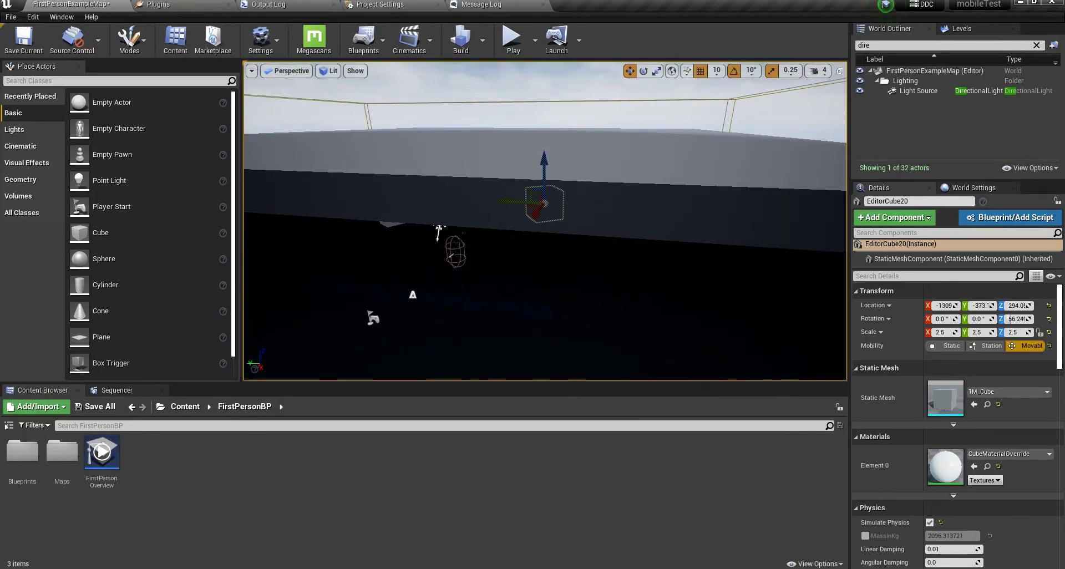
{"action": "mouse_move", "coordinate": [619, 153]}
{"action": "right_mouse_down"}
{"action": "mouse_move", "coordinate": [620, 187]}
{"action": "mouse_move", "coordinate": [613, 155]}
{"action": "mouse_move", "coordinate": [604, 157]}
{"action": "right_mouse_up"}
{"action": "key", "text": "w"}
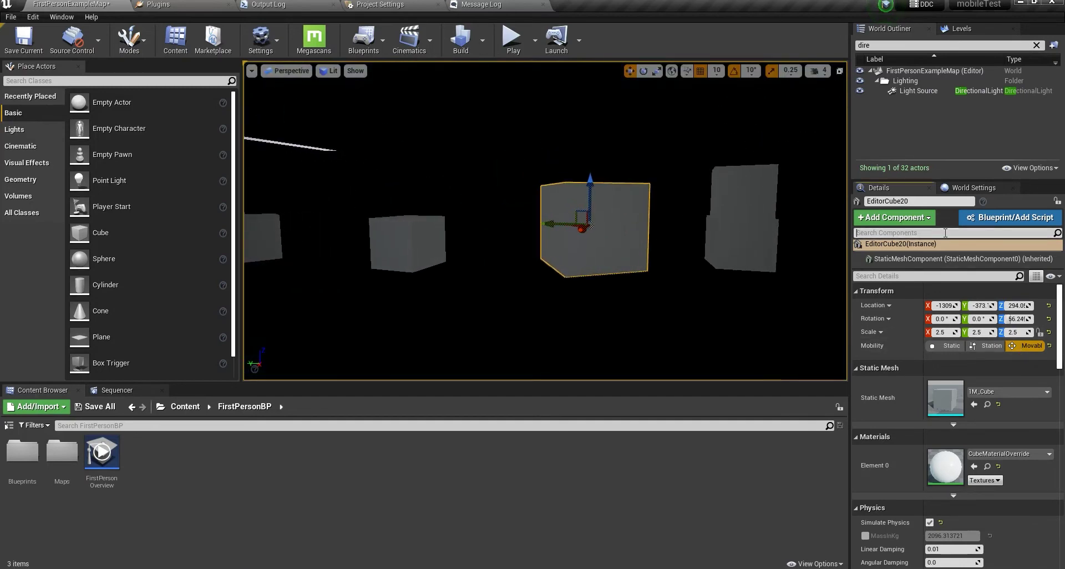
Step: Search the selected cube's details for "light as i", examine its Lightmass Settings, and clear the search
{"action": "left_click", "coordinate": [945, 232]}
{"action": "type", "text": "light as i"}
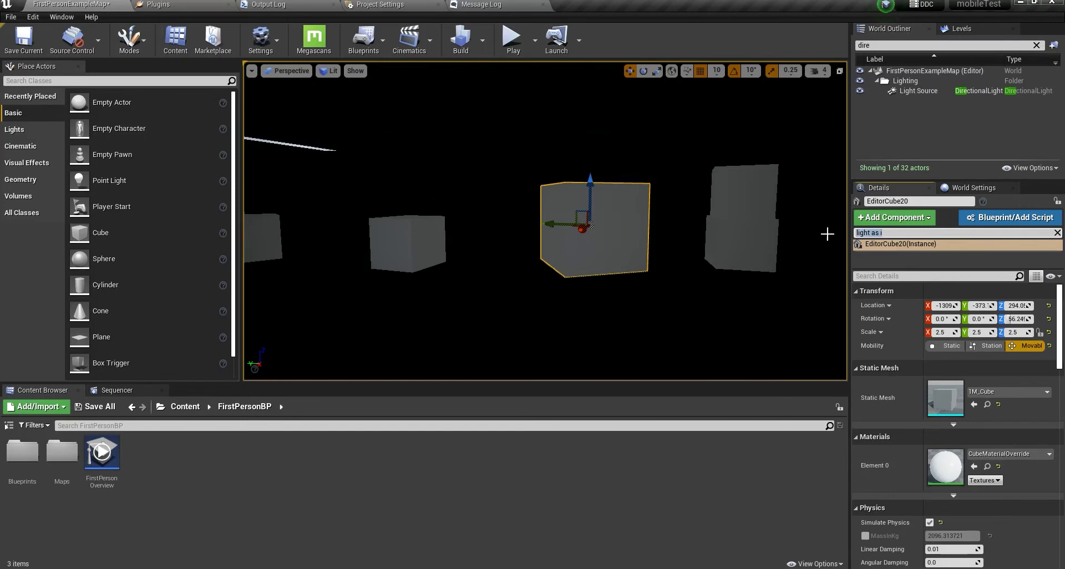
{"action": "left_click", "coordinate": [864, 276]}
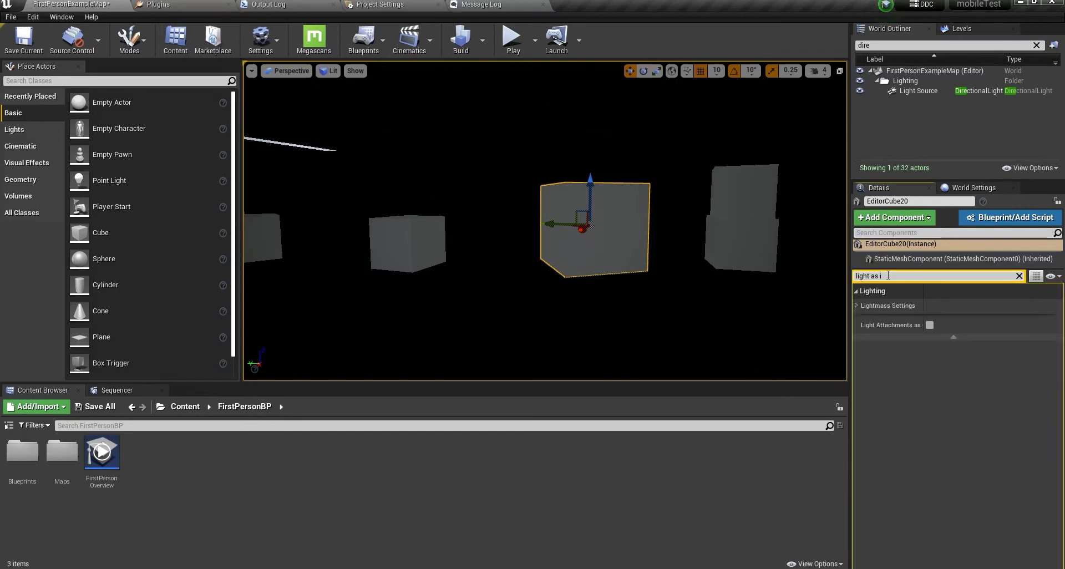
{"action": "left_click", "coordinate": [856, 305]}
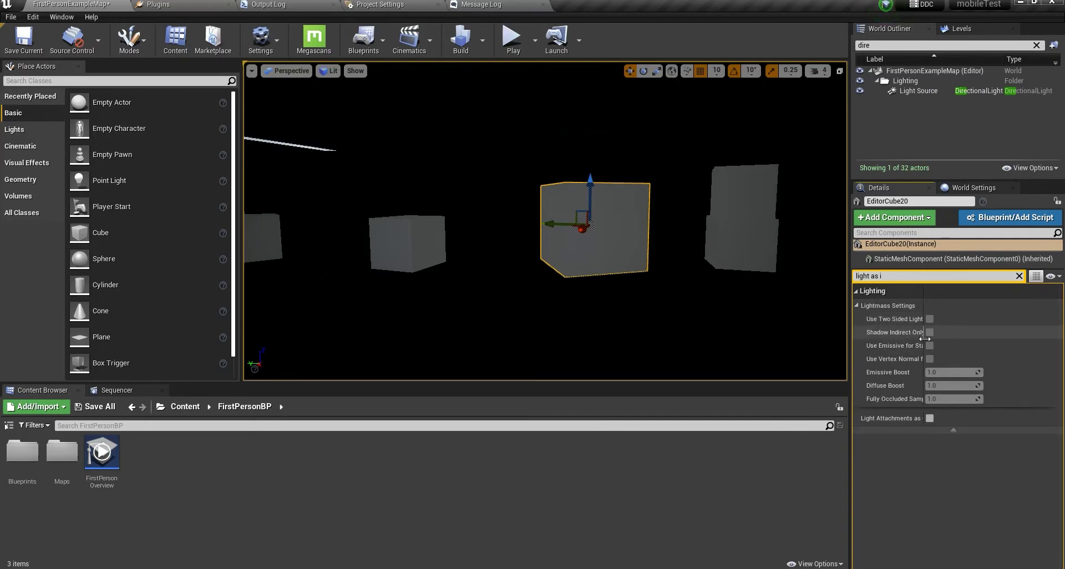
{"action": "left_click_drag", "start_coordinate": [923, 340], "coordinate": [951, 341]}
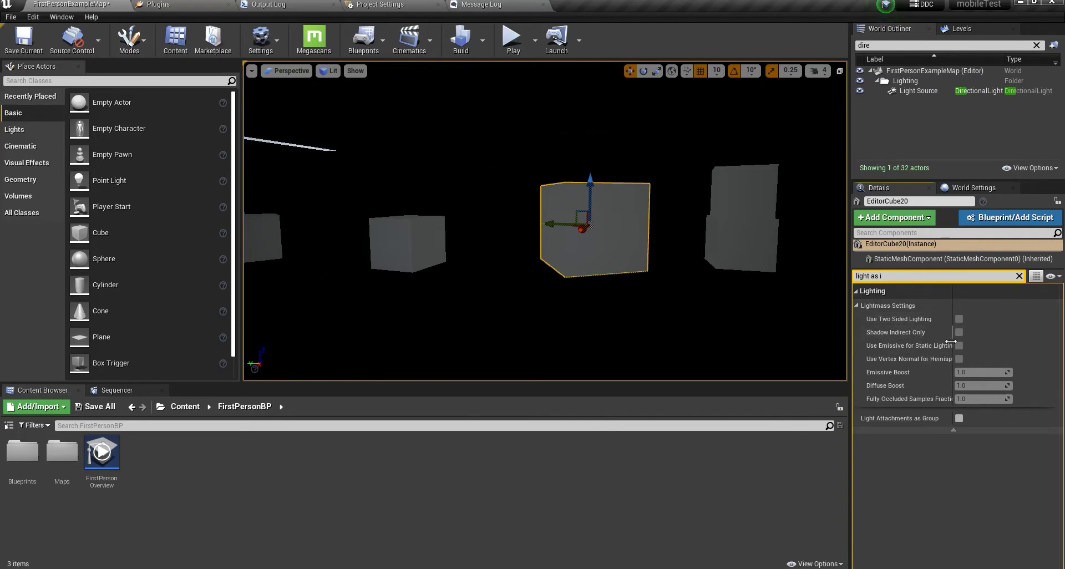
{"action": "left_click", "coordinate": [1019, 276]}
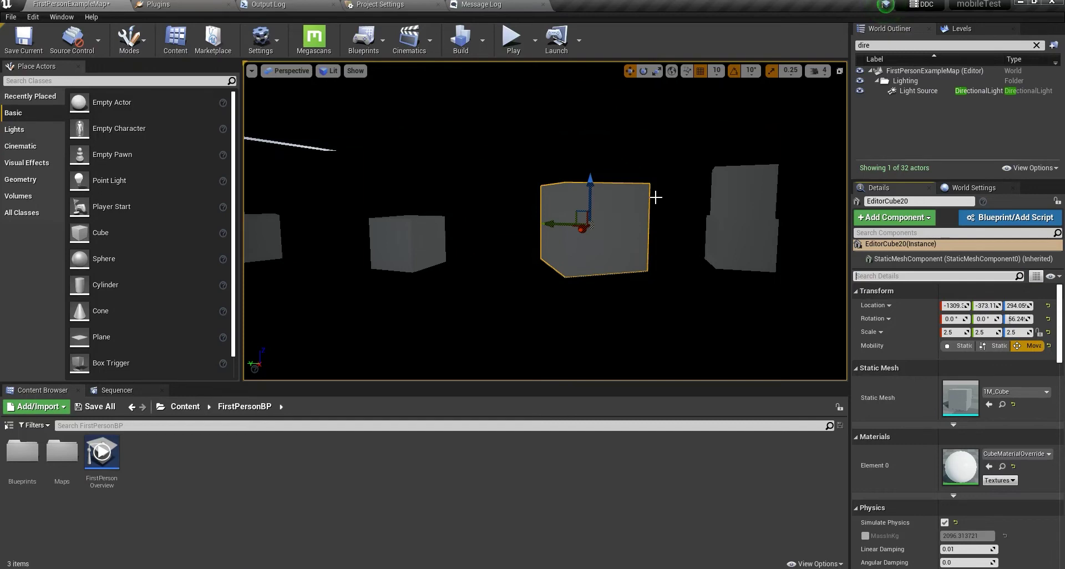
Step: Examine the emissive shading of the cubes up close and from farther back under the roof slab
{"action": "right_click_drag", "start_coordinate": [657, 203], "coordinate": [790, 215]}
{"action": "key", "text": "w"}
{"action": "key", "text": "a"}
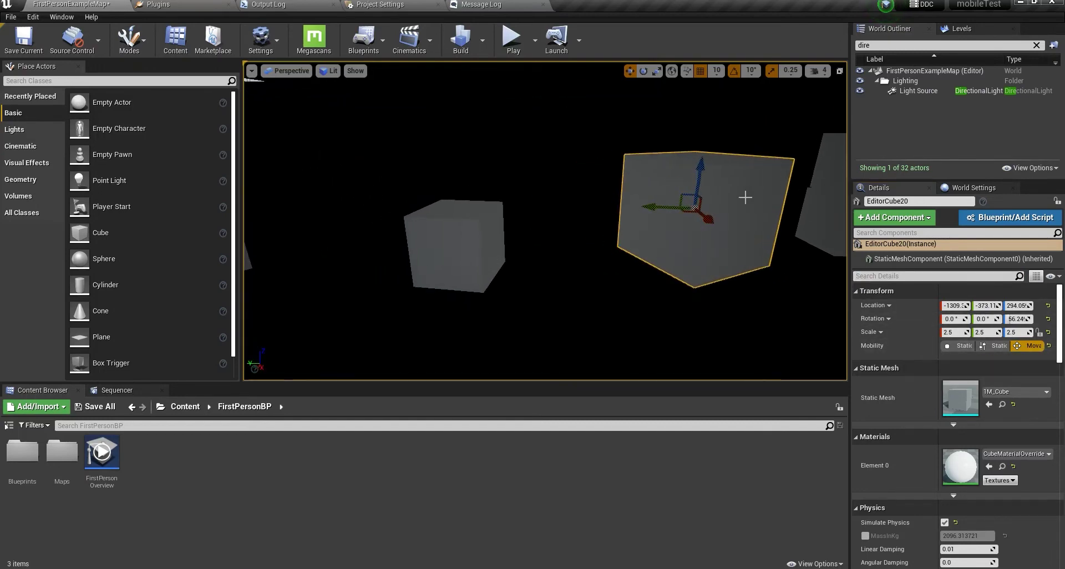
{"action": "mouse_move", "coordinate": [643, 274]}
{"action": "right_mouse_down"}
{"action": "mouse_move", "coordinate": [366, 257]}
{"action": "mouse_move", "coordinate": [266, 239]}
{"action": "mouse_move", "coordinate": [360, 266]}
{"action": "mouse_move", "coordinate": [577, 289]}
{"action": "mouse_move", "coordinate": [654, 275]}
{"action": "mouse_move", "coordinate": [635, 272]}
{"action": "right_mouse_up"}
{"action": "key", "text": "s"}
{"action": "key", "text": "w"}
{"action": "key", "text": "d"}
{"action": "right_click_drag", "start_coordinate": [615, 159], "coordinate": [615, 159]}
Step: Delete the Floor2 roof slab above the level
{"action": "left_click", "coordinate": [615, 158]}
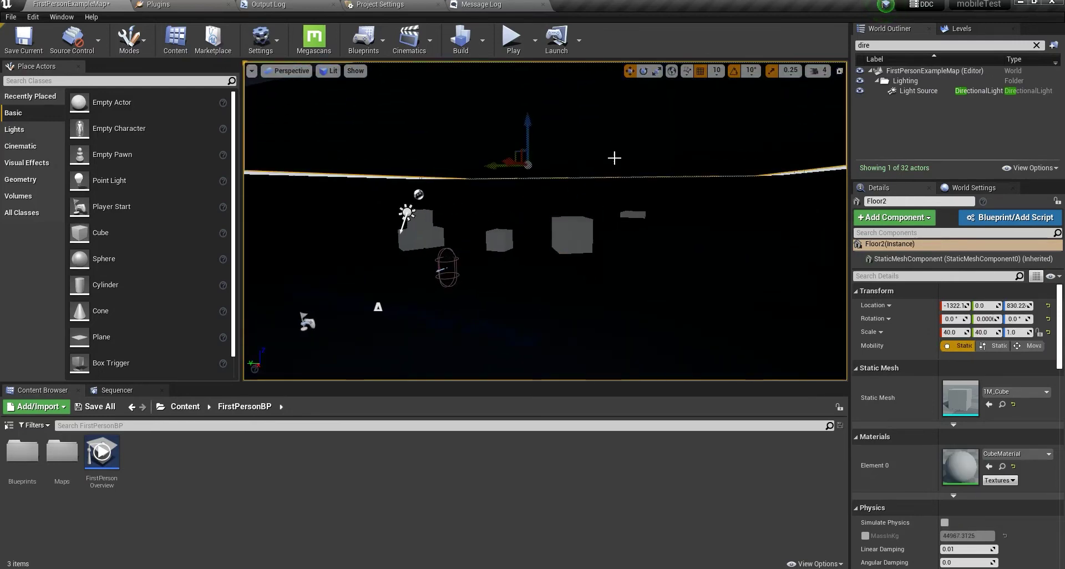
{"action": "key", "text": "Delete"}
{"action": "right_click_drag", "start_coordinate": [787, 241], "coordinate": [787, 240]}
Step: Set the mobility of the Light Source directional light to Movable and inspect the dynamic shadows across the level
{"action": "left_click", "coordinate": [482, 40]}
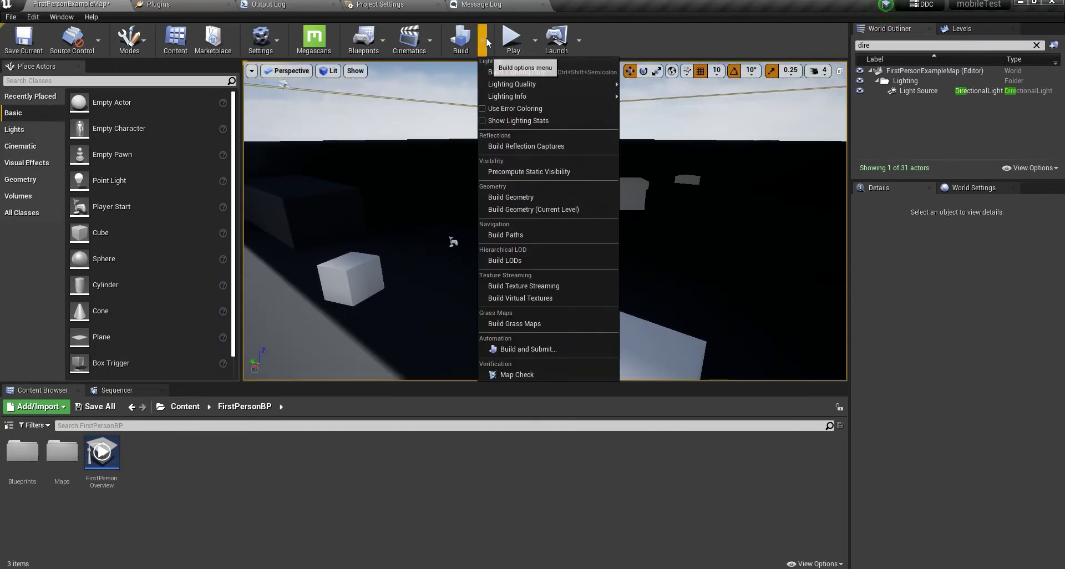
{"action": "mouse_move", "coordinate": [501, 83]}
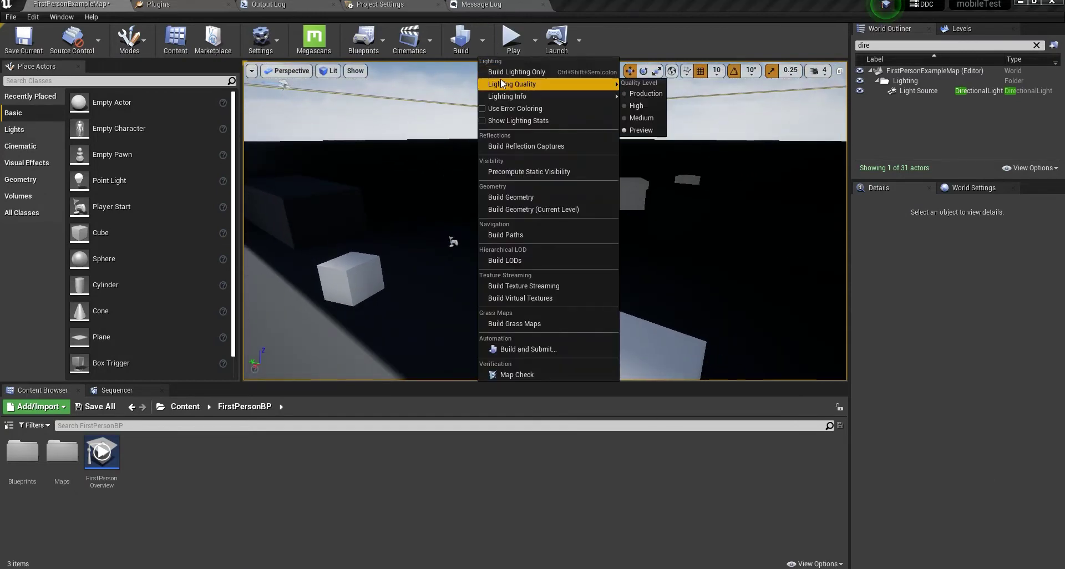
{"action": "left_click", "coordinate": [919, 90]}
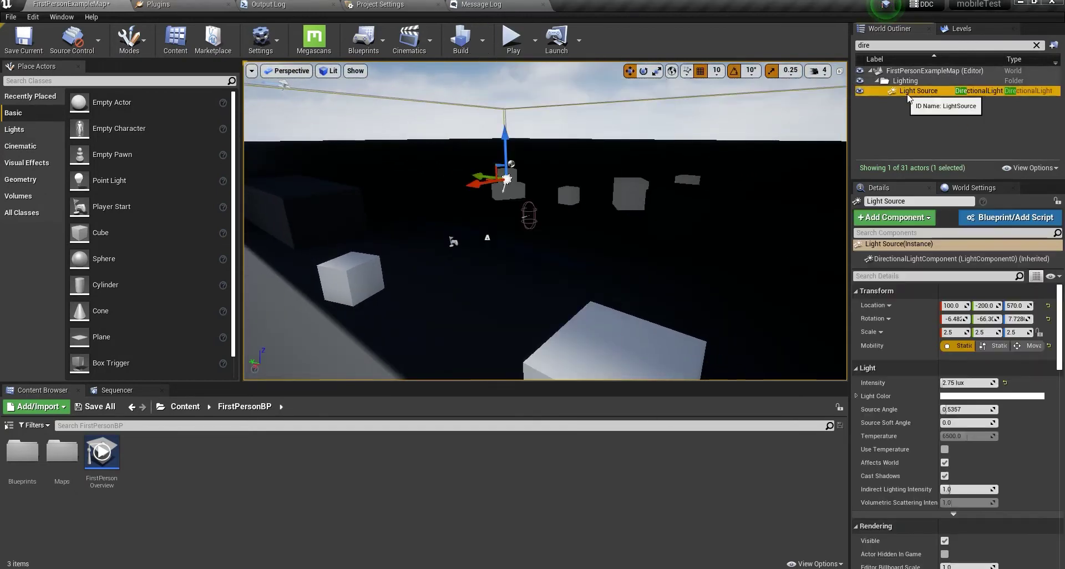
{"action": "left_click", "coordinate": [1033, 346]}
{"action": "right_click_drag", "start_coordinate": [671, 246], "coordinate": [671, 247]}
{"action": "right_click_drag", "start_coordinate": [591, 231], "coordinate": [590, 230]}
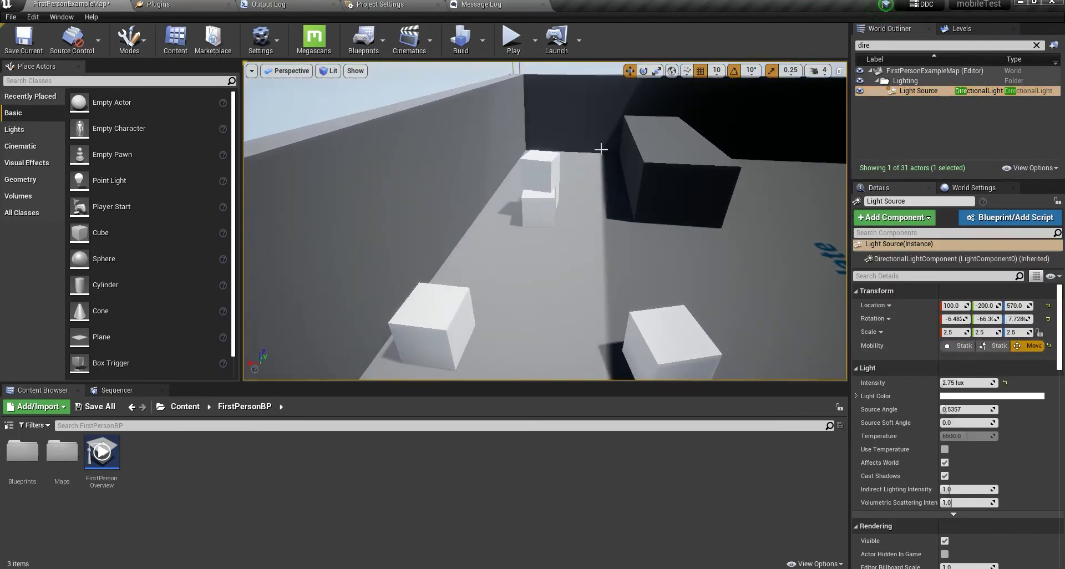
{"action": "right_click_drag", "start_coordinate": [601, 151], "coordinate": [601, 151]}
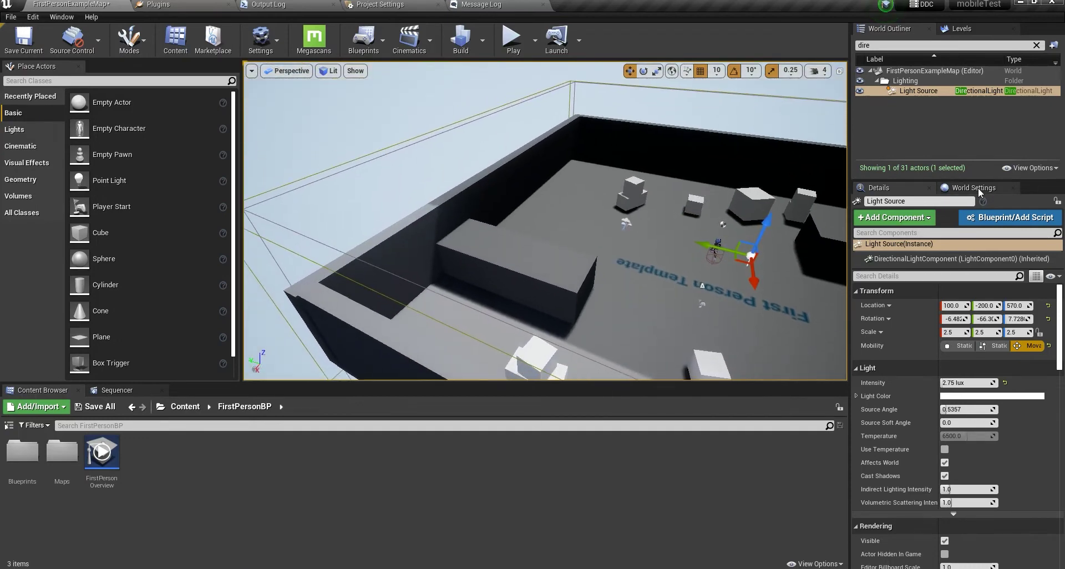
Step: View the HQ_Lightmap0_3 lightmap from the world settings and locate FirstPersonExampleMap_BuiltData in the Maps folder
{"action": "left_click", "coordinate": [973, 189]}
{"action": "right_click", "coordinate": [940, 415]}
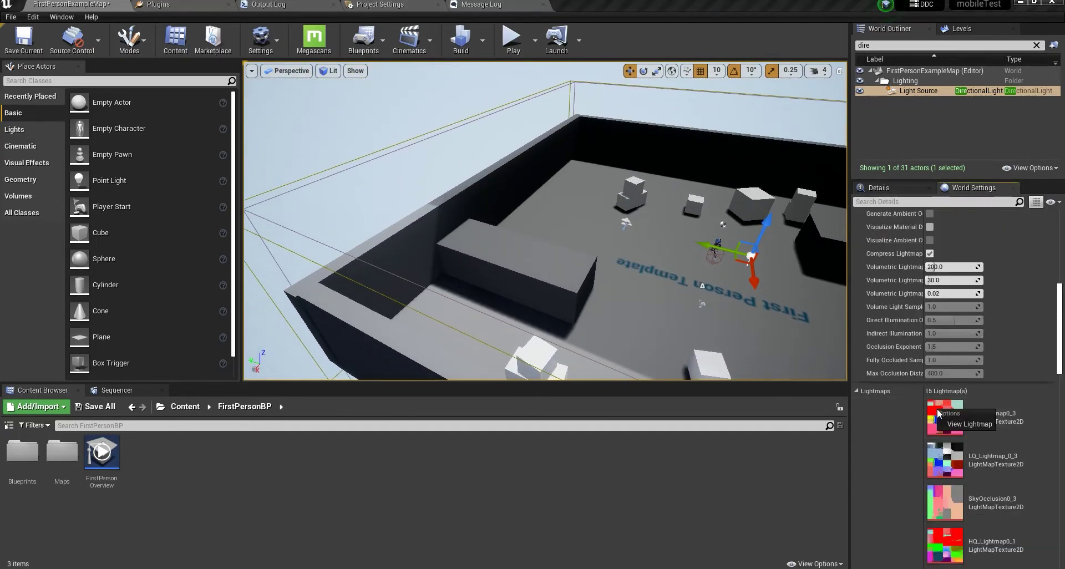
{"action": "left_click", "coordinate": [959, 424]}
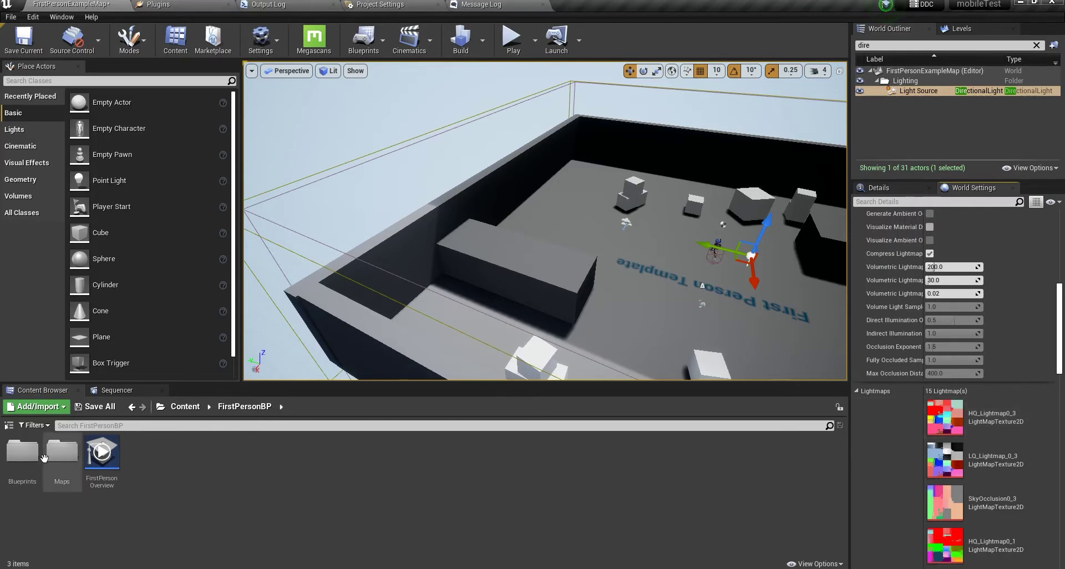
{"action": "double_click", "coordinate": [62, 452]}
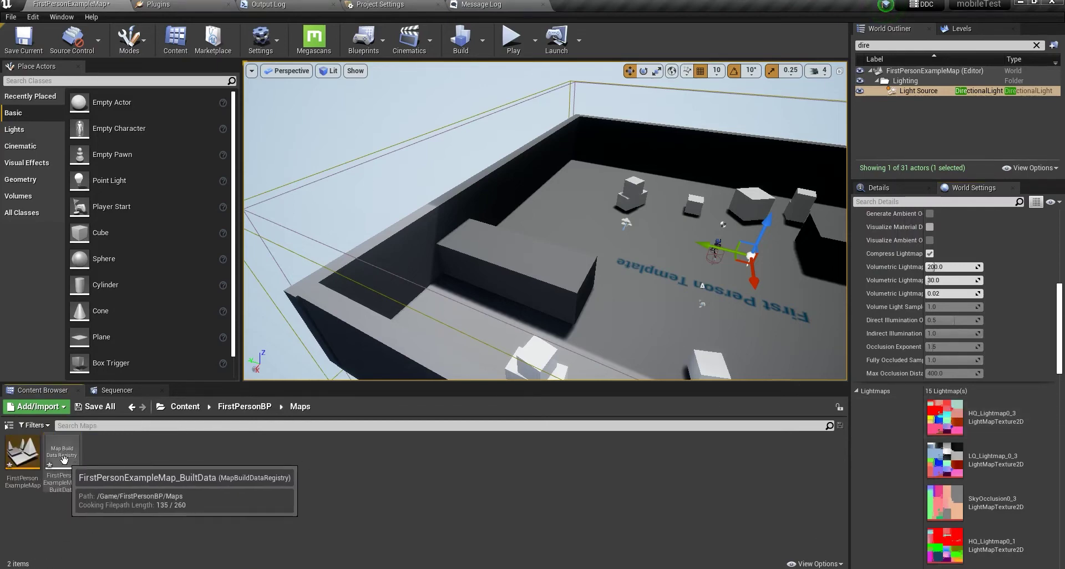
{"action": "right_click_drag", "start_coordinate": [454, 302], "coordinate": [537, 293]}
{"action": "right_click_drag", "start_coordinate": [513, 359], "coordinate": [452, 341]}
Step: Find the SkyLight by searching for "sky", set its mobility to Movable, inspect the shadowed walls, and cancel the autosave
{"action": "left_click", "coordinate": [912, 46]}
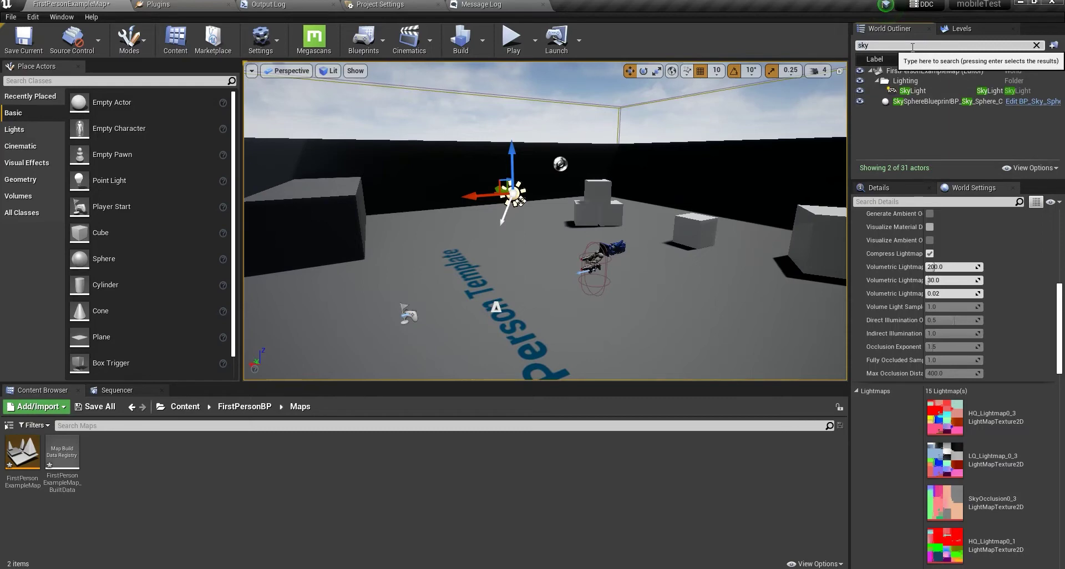
{"action": "left_click", "coordinate": [913, 90]}
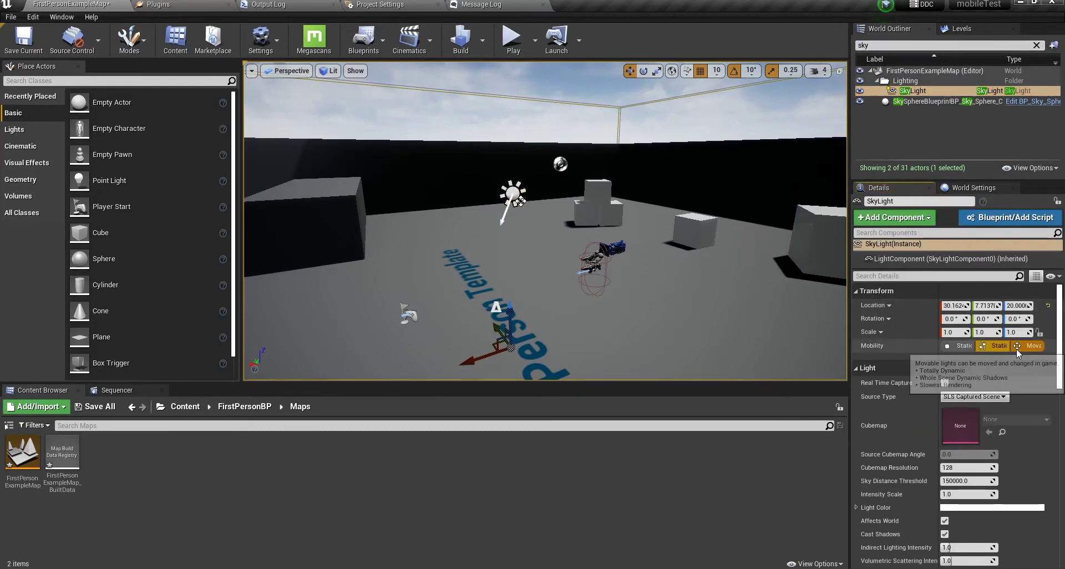
{"action": "left_click", "coordinate": [1030, 346]}
{"action": "right_click_drag", "start_coordinate": [546, 221], "coordinate": [361, 224]}
{"action": "right_click_drag", "start_coordinate": [588, 224], "coordinate": [355, 224]}
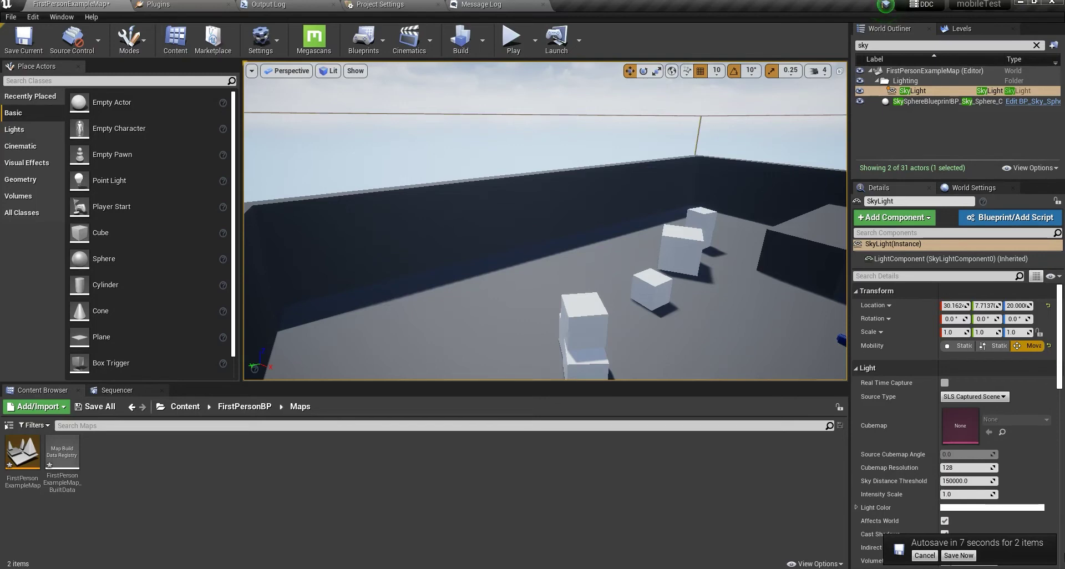
{"action": "left_click", "coordinate": [924, 556]}
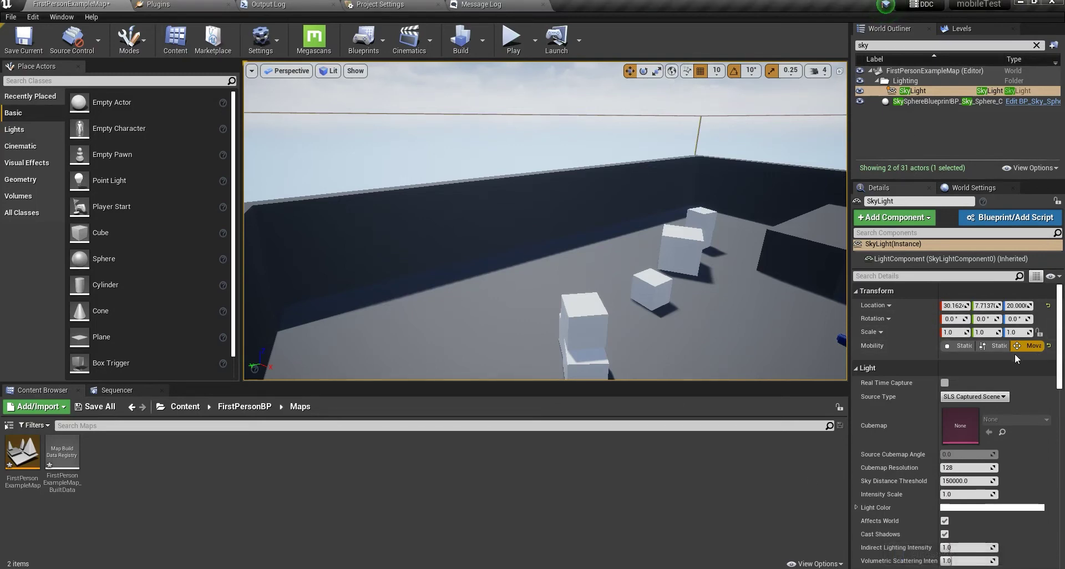
Step: Open the project's engine Rendering settings and examine the Mobile Shader Permutation Reduction options
{"action": "left_click", "coordinate": [380, 4]}
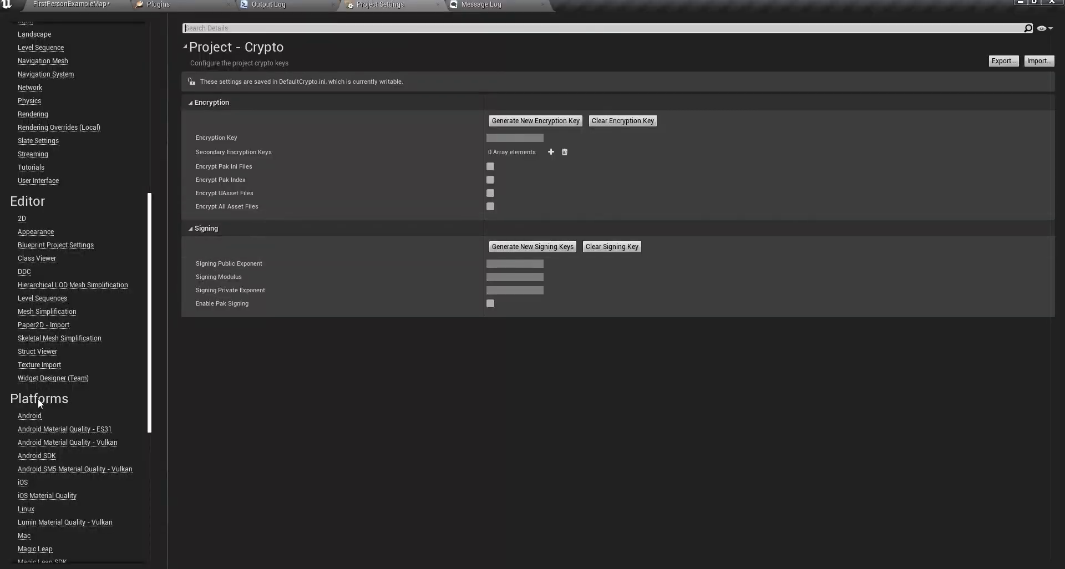
{"action": "left_click", "coordinate": [33, 115]}
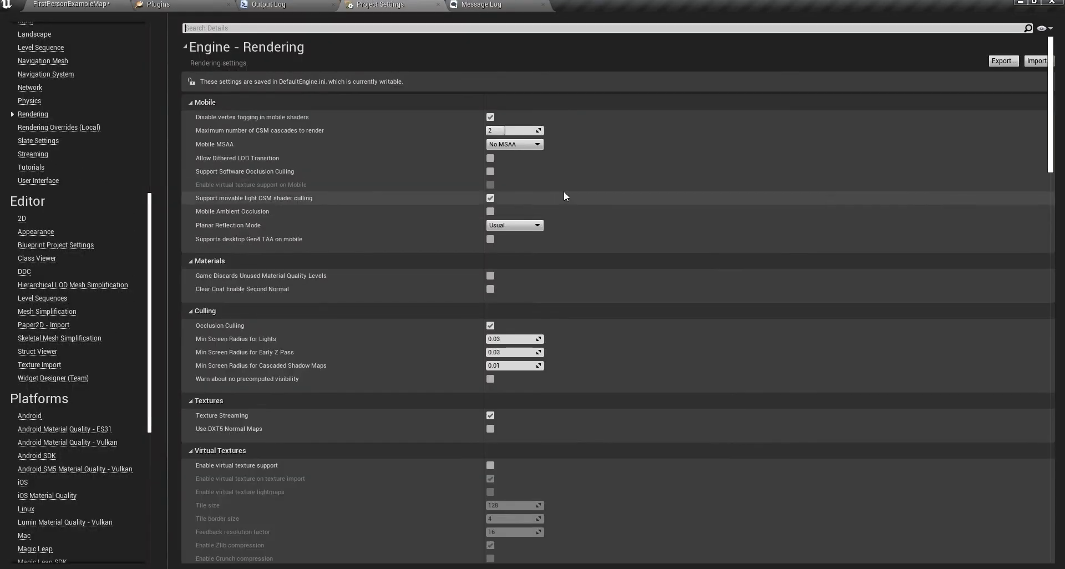
{"action": "left_click_drag", "start_coordinate": [1052, 76], "coordinate": [1053, 488]}
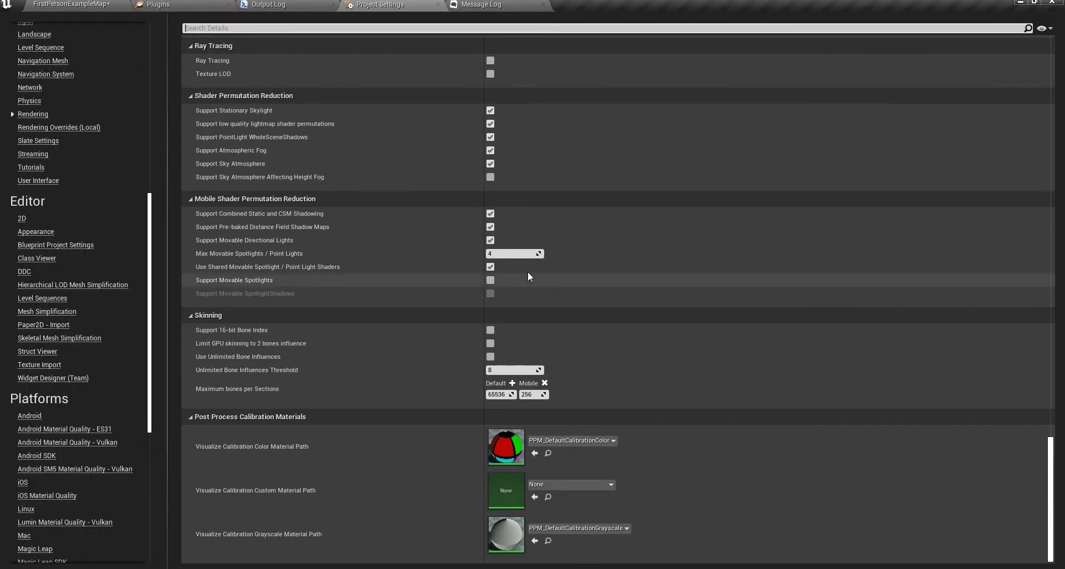
Step: Return to the FirstPersonExampleMap level and inspect the shadowed walls and boxes along with the SkyLight's Cast Shadows option
{"action": "left_click", "coordinate": [490, 240]}
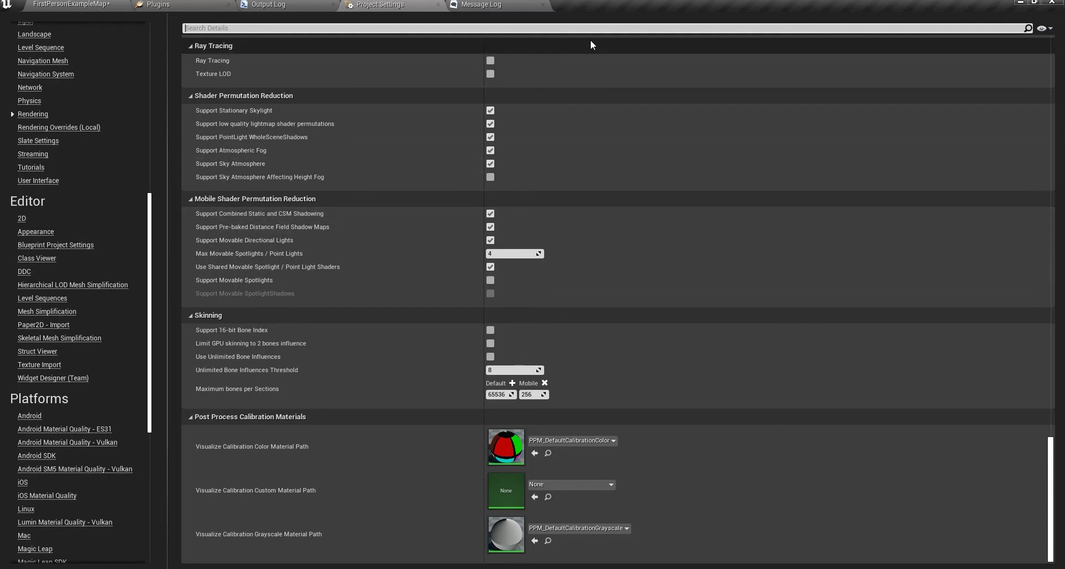
{"action": "left_click", "coordinate": [71, 4]}
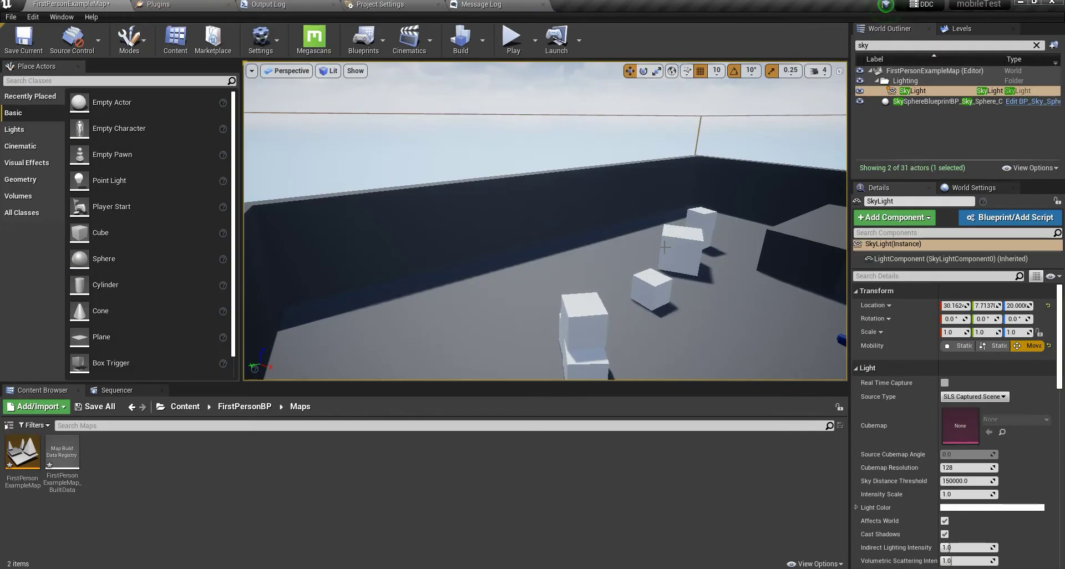
{"action": "right_click_drag", "start_coordinate": [555, 244], "coordinate": [638, 283]}
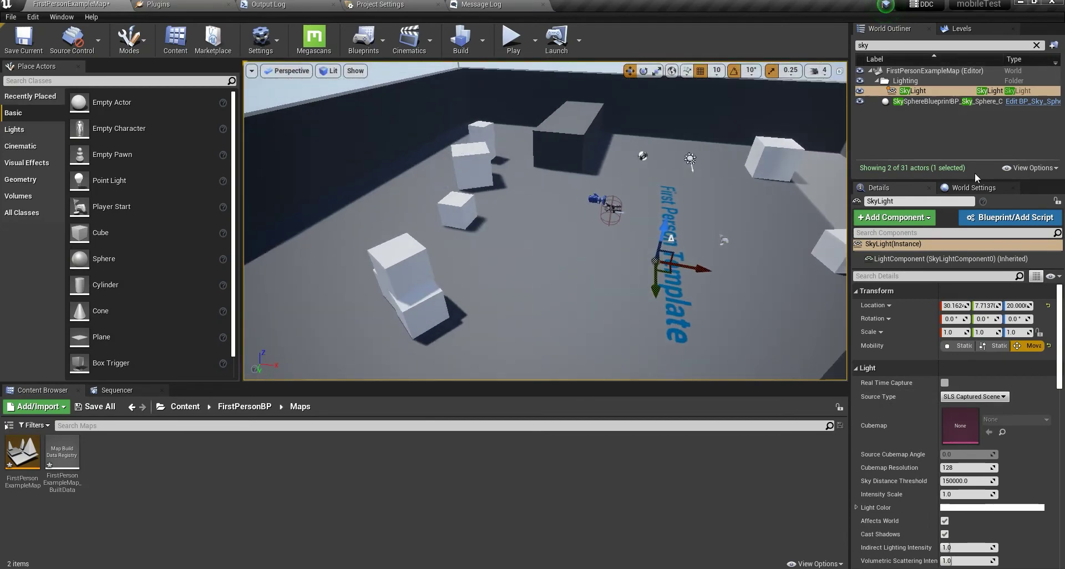
{"action": "key", "text": "a"}
{"action": "right_click_drag", "start_coordinate": [555, 244], "coordinate": [760, 261]}
{"action": "right_click_drag", "start_coordinate": [483, 230], "coordinate": [450, 231]}
{"action": "scroll", "coordinate": [1032, 388], "scroll_direction": "down", "scroll_amount": 3}
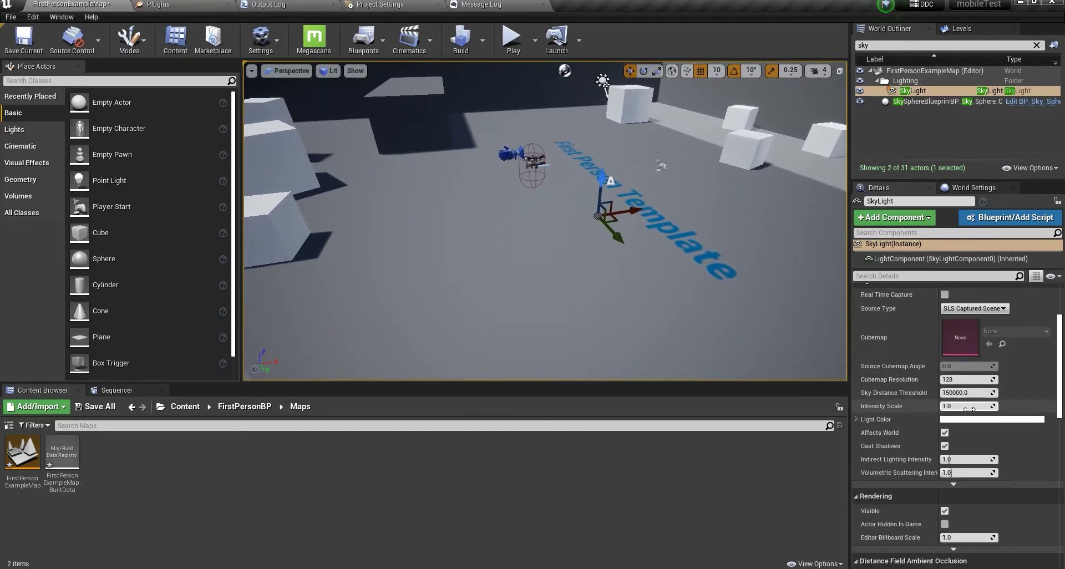
{"action": "left_click", "coordinate": [945, 446]}
Step: Select the Light Source by searching for "light", and turn its Cast Shadows off and back on to compare the level's shadows
{"action": "left_click", "coordinate": [1036, 46]}
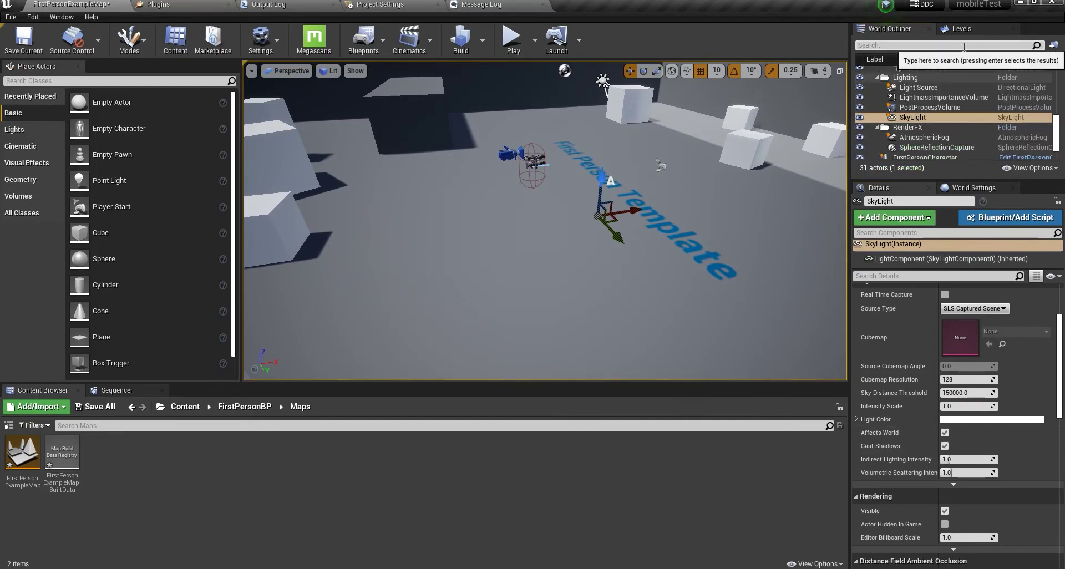
{"action": "type", "text": "light"}
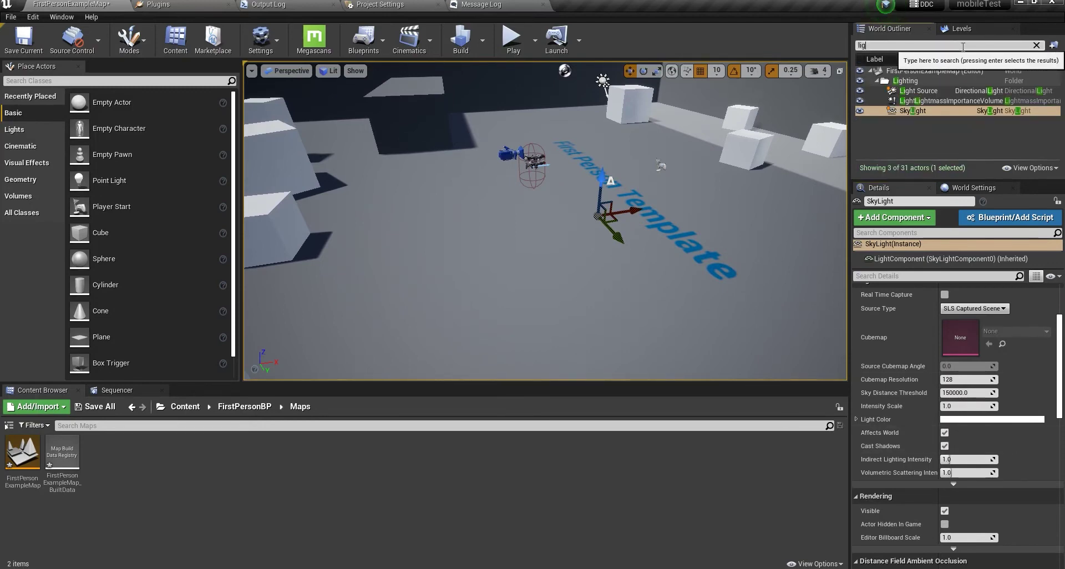
{"action": "left_click", "coordinate": [924, 91]}
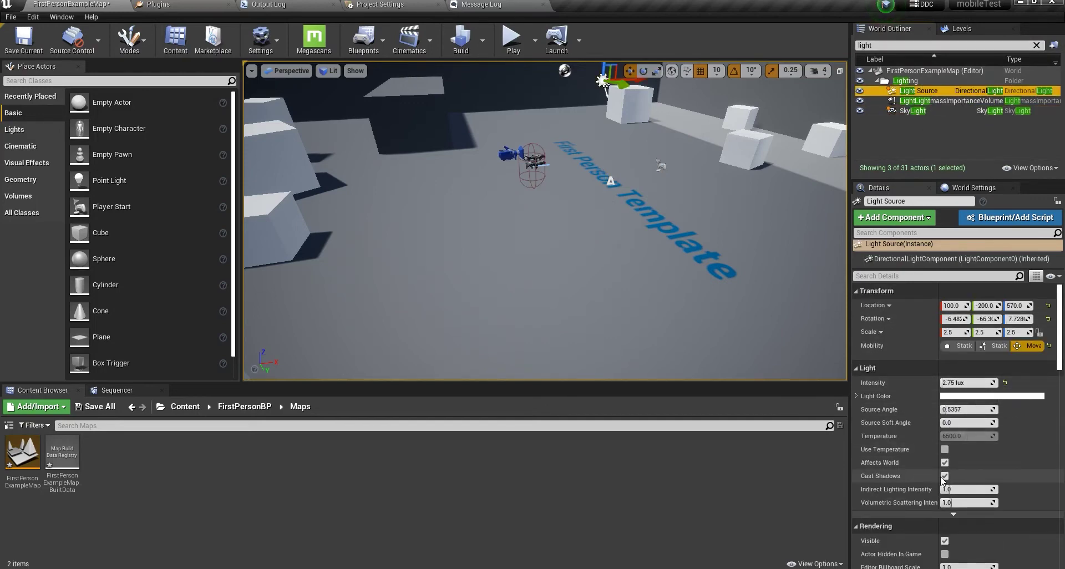
{"action": "left_click", "coordinate": [945, 476]}
{"action": "right_click_drag", "start_coordinate": [544, 220], "coordinate": [588, 293]}
{"action": "key", "text": "w"}
{"action": "left_click", "coordinate": [944, 476]}
{"action": "key", "text": "d"}
{"action": "key", "text": "s"}
Step: Try a movable-light Dynamic Shadow Distance of 1000 in the Light Source's Cascaded Shadow Maps settings, and set it to 3000
{"action": "scroll", "coordinate": [966, 465], "scroll_direction": "down", "scroll_amount": 4}
{"action": "scroll", "coordinate": [966, 461], "scroll_direction": "down", "scroll_amount": 6}
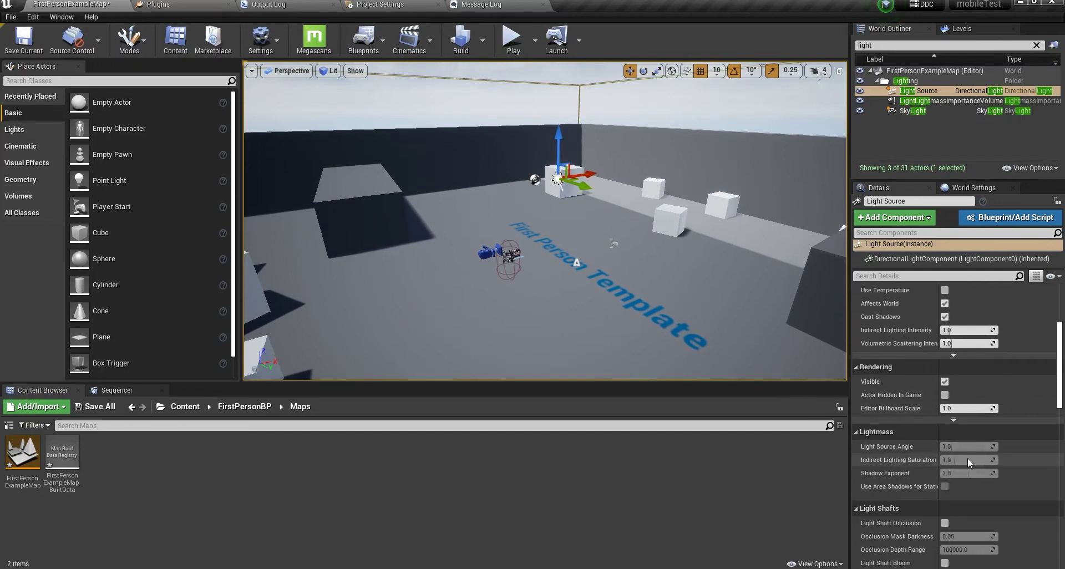
{"action": "scroll", "coordinate": [976, 443], "scroll_direction": "down", "scroll_amount": 5}
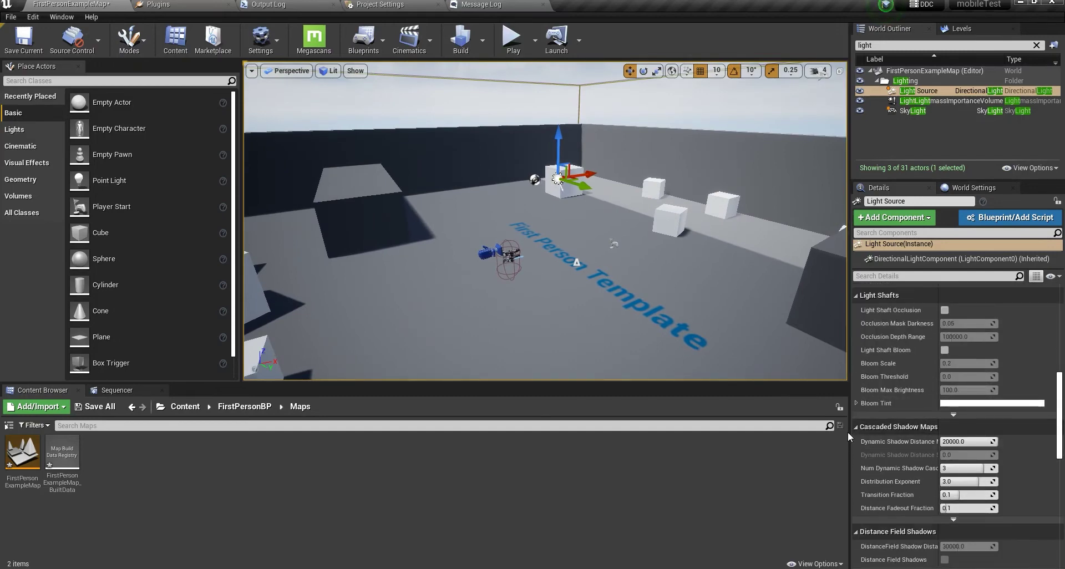
{"action": "left_click_drag", "start_coordinate": [849, 431], "coordinate": [815, 433]}
{"action": "left_click", "coordinate": [939, 442]}
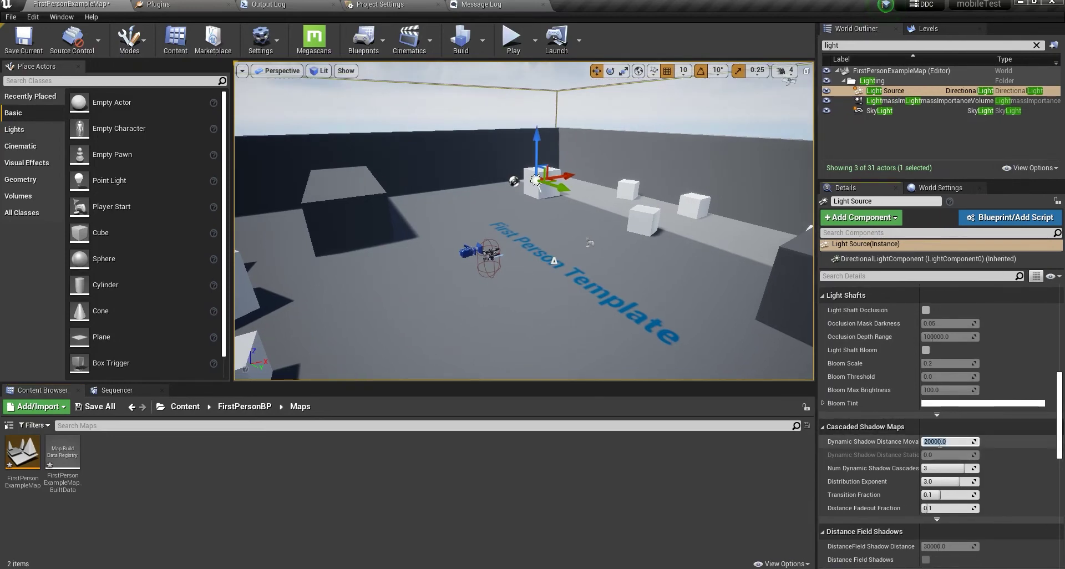
{"action": "type", "text": "1000"}
{"action": "key", "text": "Return"}
{"action": "type", "text": "3000"}
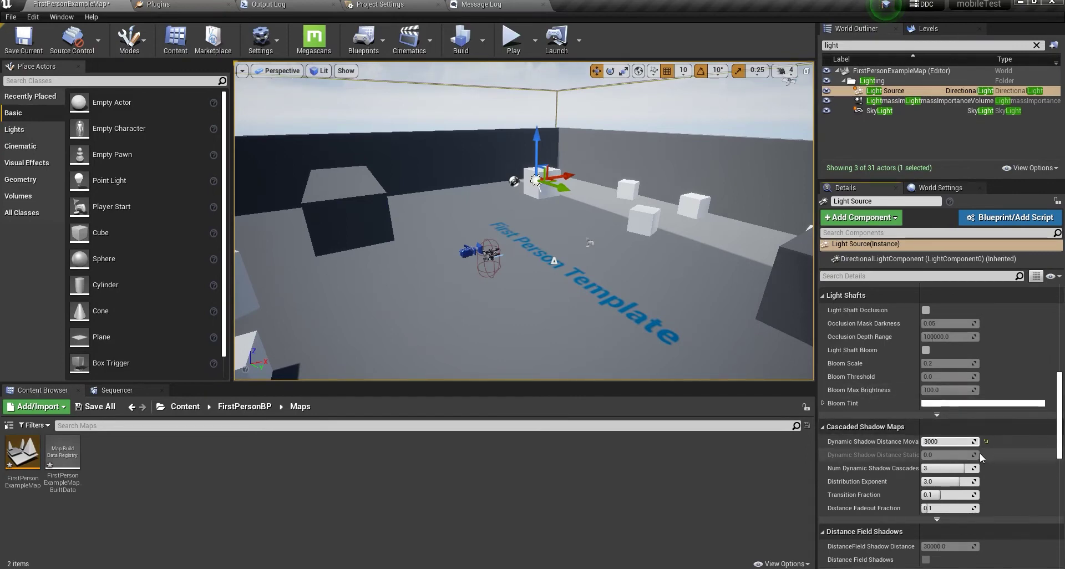
{"action": "key", "text": "Return"}
Step: Examine from several distances how the shadows of the boxes and walls fade across the level
{"action": "right_click_drag", "start_coordinate": [525, 221], "coordinate": [405, 245]}
{"action": "key", "text": "s"}
{"action": "key", "text": "w"}
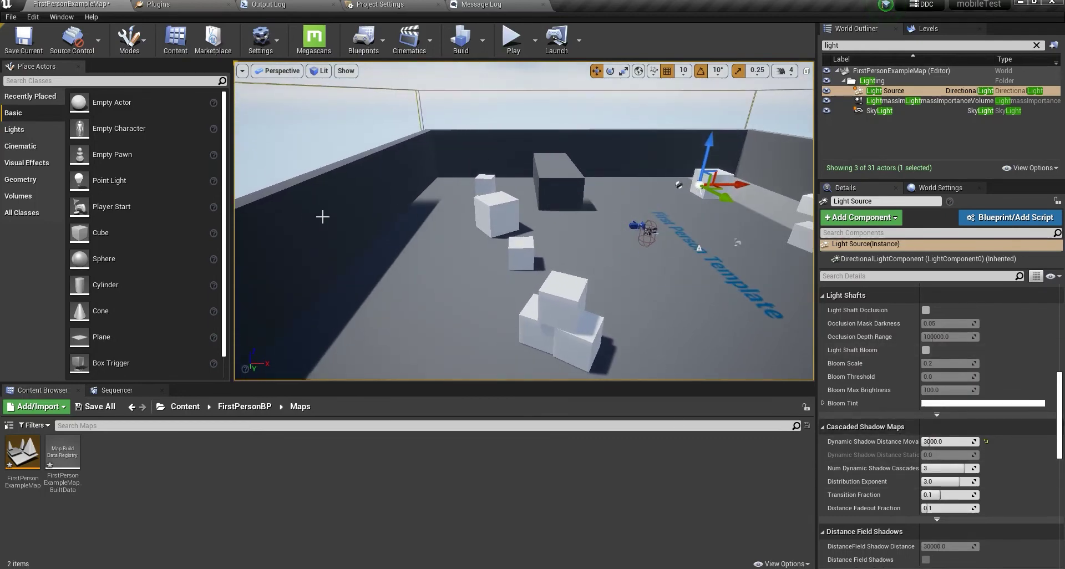
{"action": "left_click", "coordinate": [937, 443]}
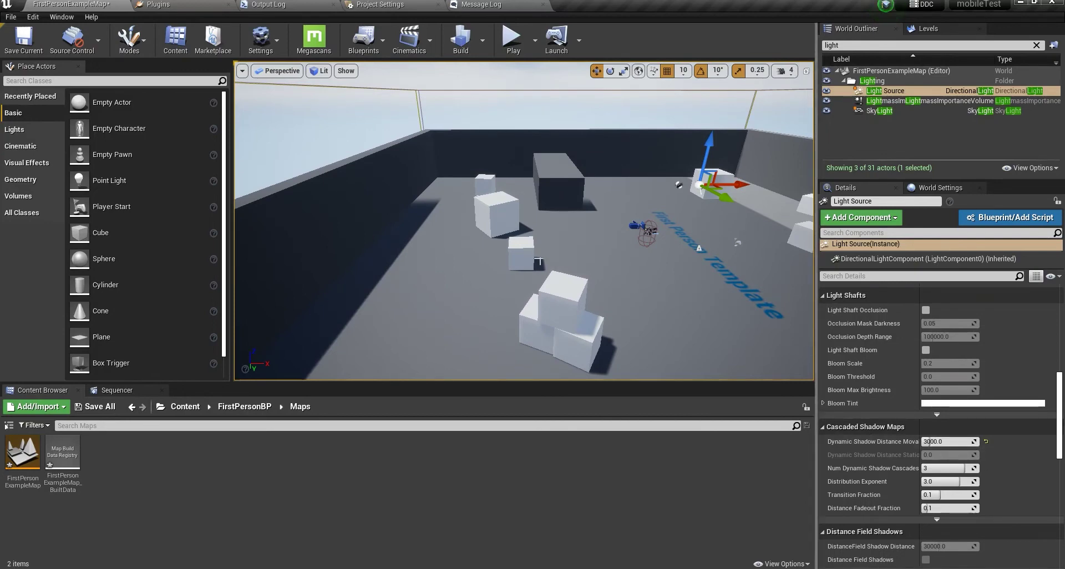
{"action": "right_click_drag", "start_coordinate": [540, 261], "coordinate": [605, 277]}
{"action": "key", "text": "w"}
{"action": "key", "text": "s"}
{"action": "key", "text": "w"}
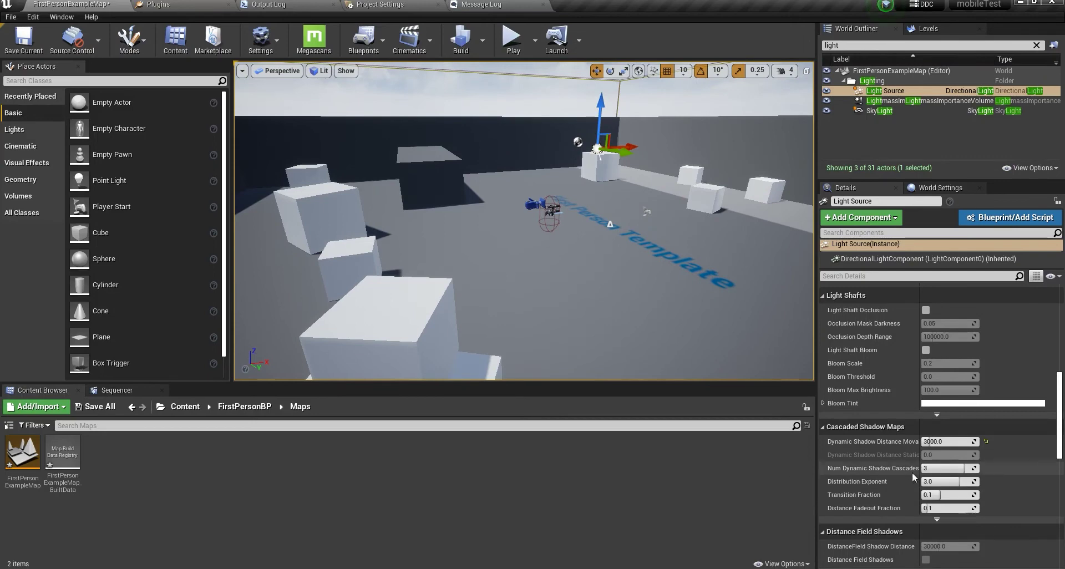
Step: Try 0 and 3 for the Light Source's Num Dynamic Shadow Cascades, set it to 1, and inspect the box shadows
{"action": "left_click", "coordinate": [940, 472]}
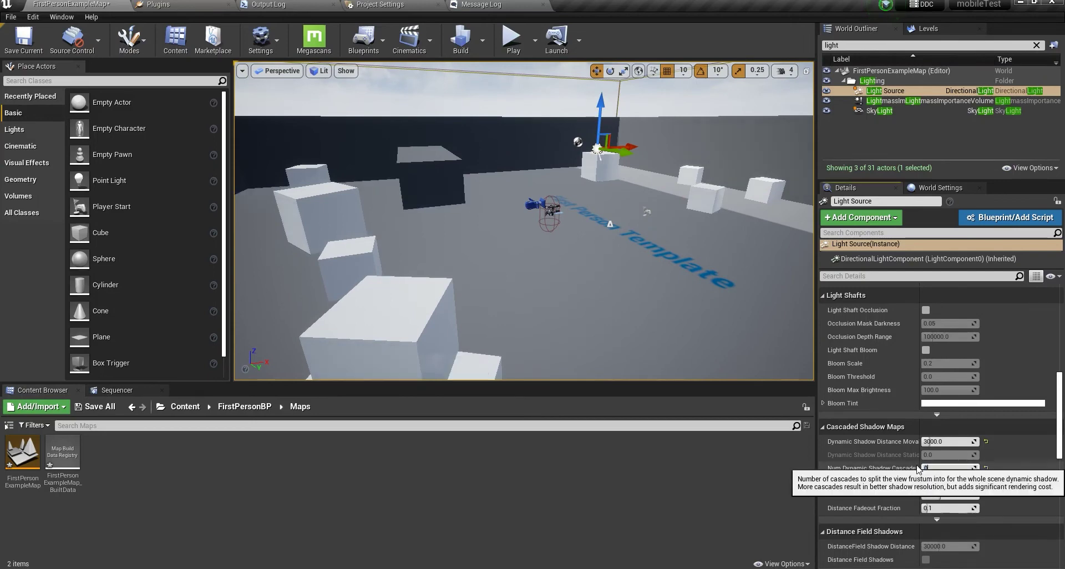
{"action": "type", "text": "0"}
{"action": "key", "text": "Return"}
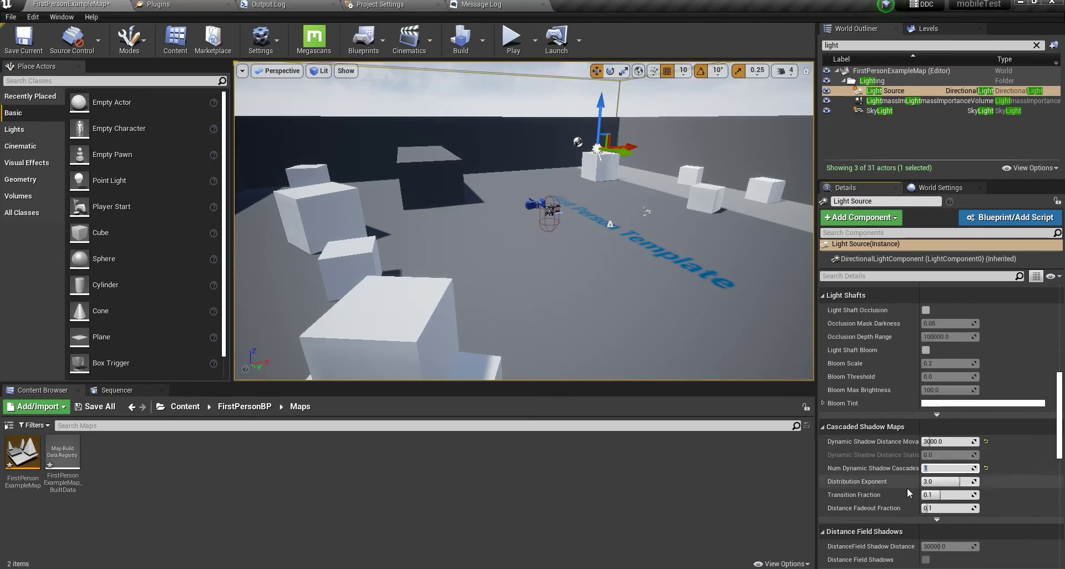
{"action": "double_click", "coordinate": [952, 467]}
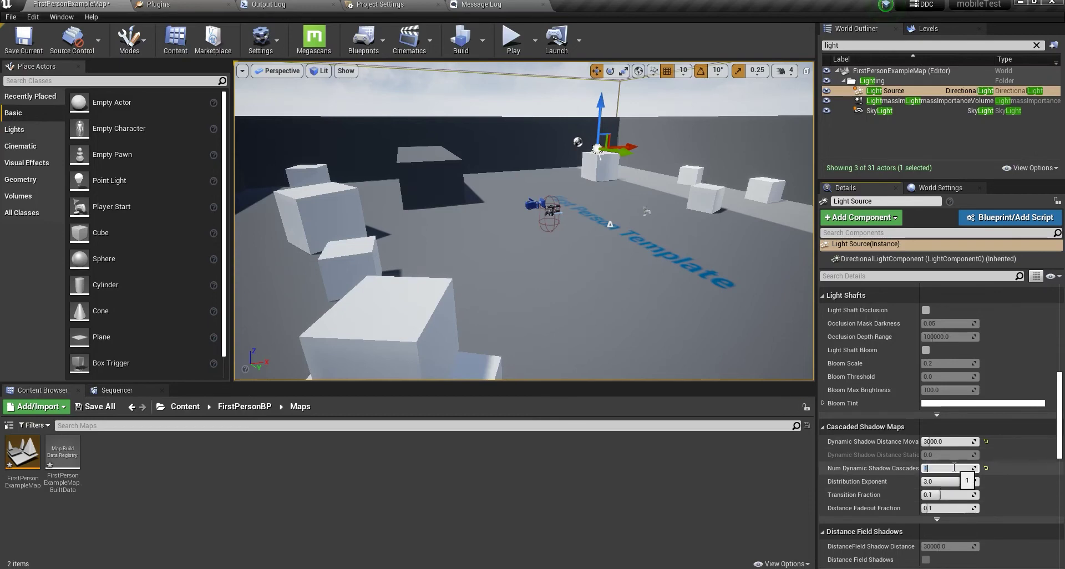
{"action": "type", "text": "3"}
{"action": "key", "text": "Return"}
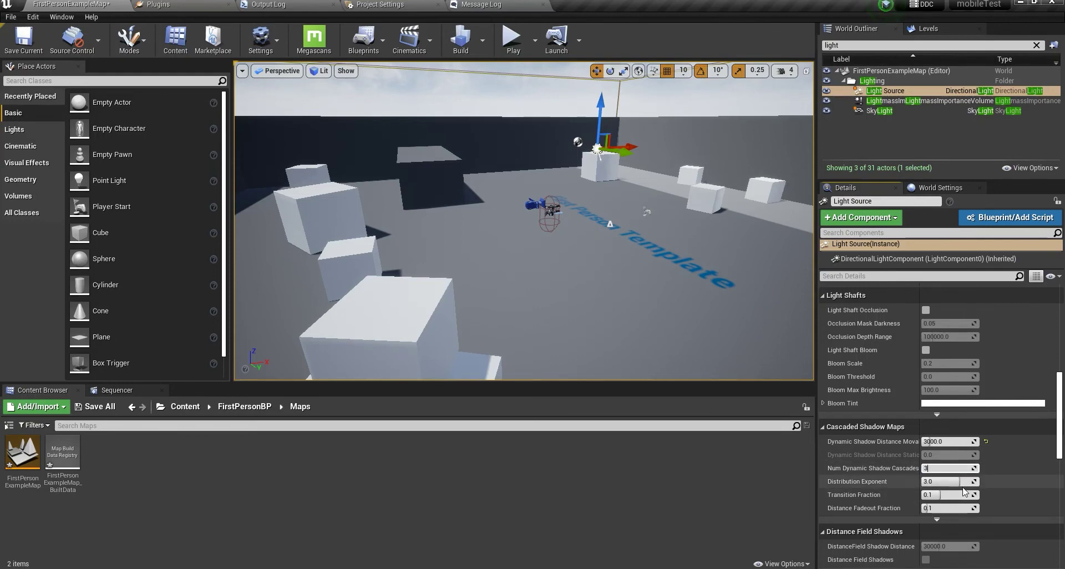
{"action": "key", "text": "Return"}
{"action": "mouse_move", "coordinate": [688, 319]}
{"action": "right_mouse_down"}
{"action": "mouse_move", "coordinate": [574, 275]}
{"action": "mouse_move", "coordinate": [727, 282]}
{"action": "mouse_move", "coordinate": [717, 310]}
{"action": "mouse_move", "coordinate": [675, 328]}
{"action": "right_mouse_up"}
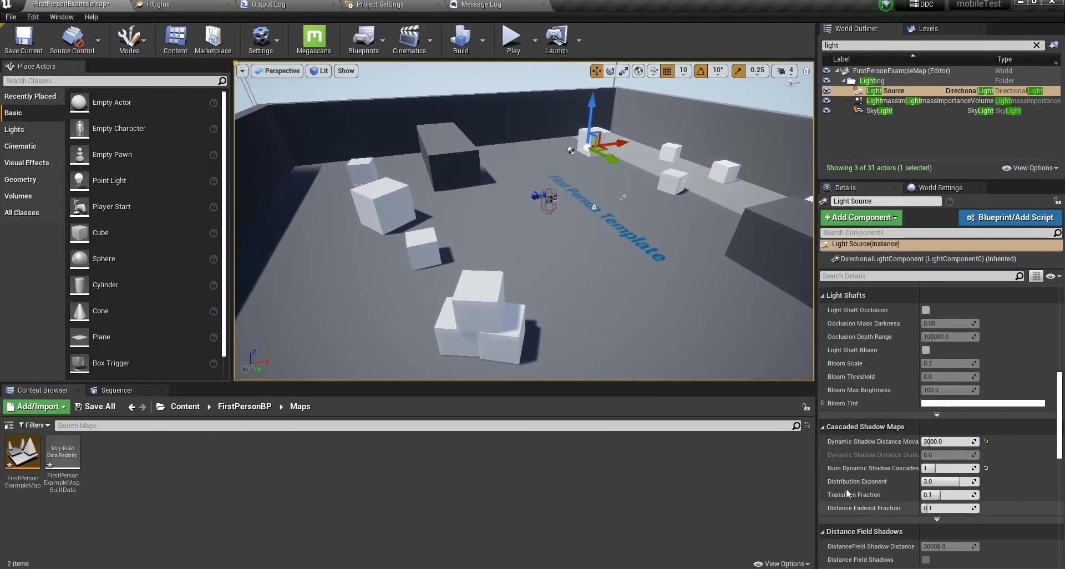
{"action": "right_click_drag", "start_coordinate": [681, 225], "coordinate": [691, 191]}
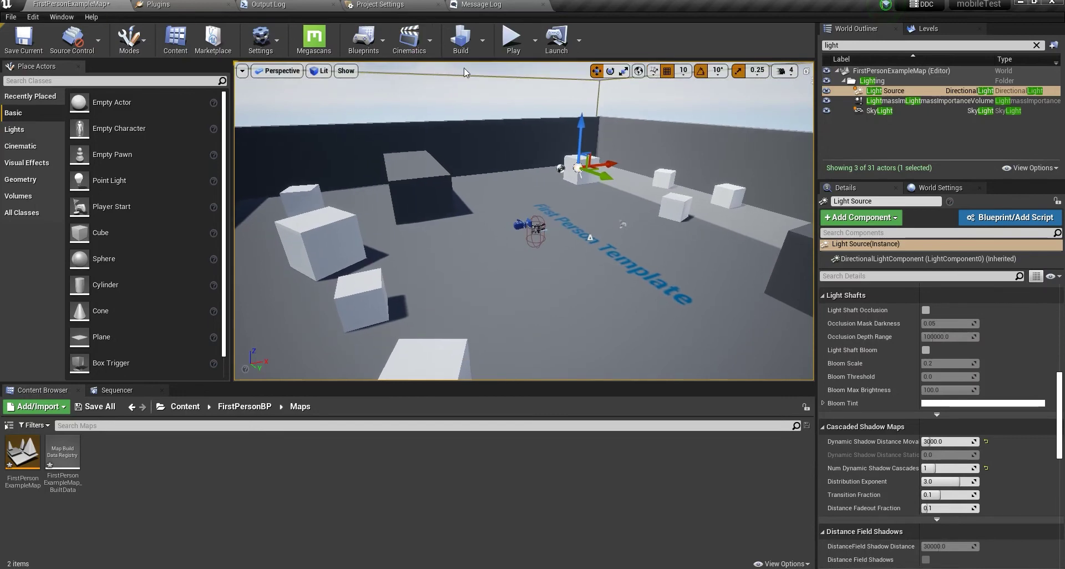
Step: Examine the Preview Rendering Level options for mobile devices, including Android ES 3.1
{"action": "left_click", "coordinate": [261, 39]}
{"action": "mouse_move", "coordinate": [288, 222]}
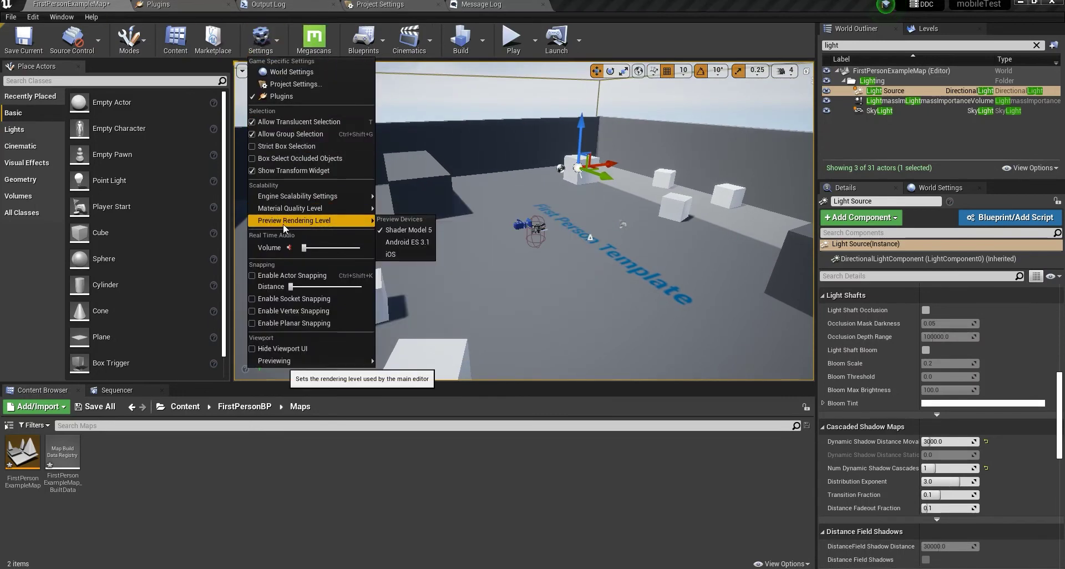
{"action": "left_click", "coordinate": [404, 242]}
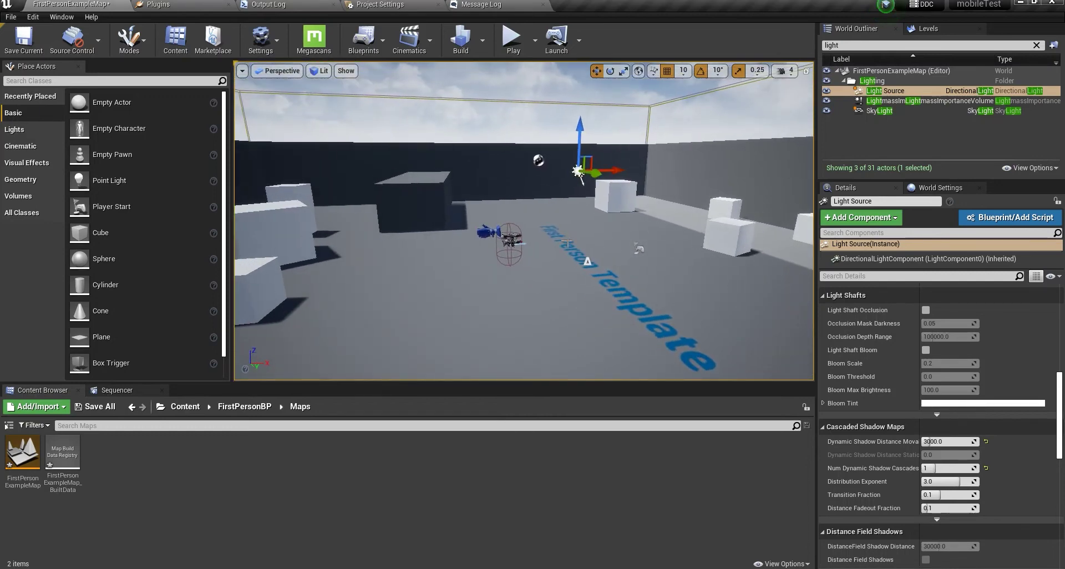
Step: Show the rendering statistics with the console command "stat rhi", examine the memory and draw call counters around the level, and hide them
{"action": "key", "text": "grave"}
{"action": "type", "text": "stat"}
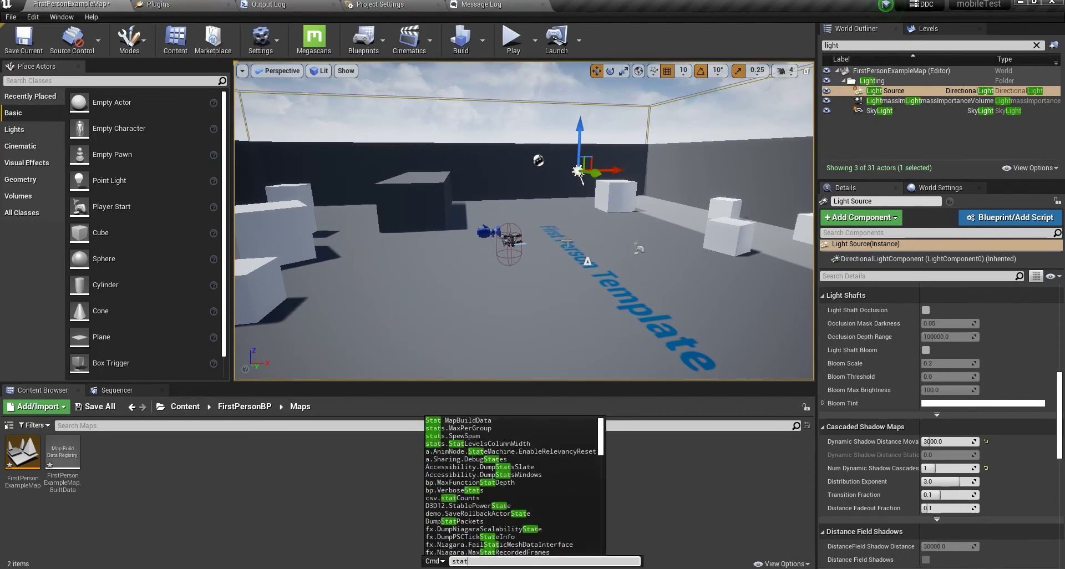
{"action": "type", "text": " rhi"}
{"action": "key", "text": "Return"}
{"action": "right_click_drag", "start_coordinate": [489, 258], "coordinate": [529, 311]}
{"action": "right_click_drag", "start_coordinate": [543, 106], "coordinate": [525, 88]}
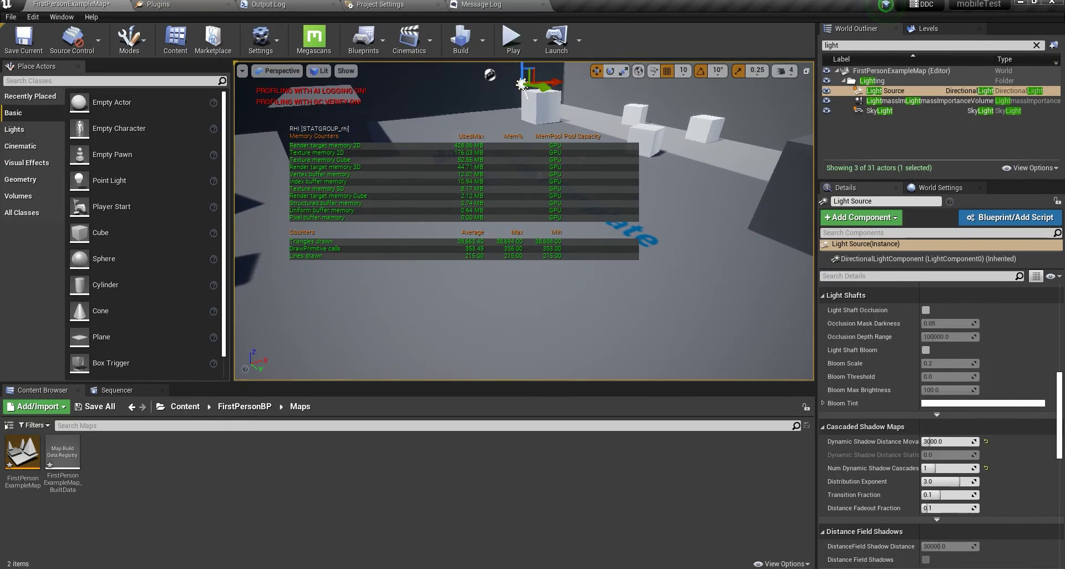
{"action": "right_click_drag", "start_coordinate": [524, 89], "coordinate": [502, 66]}
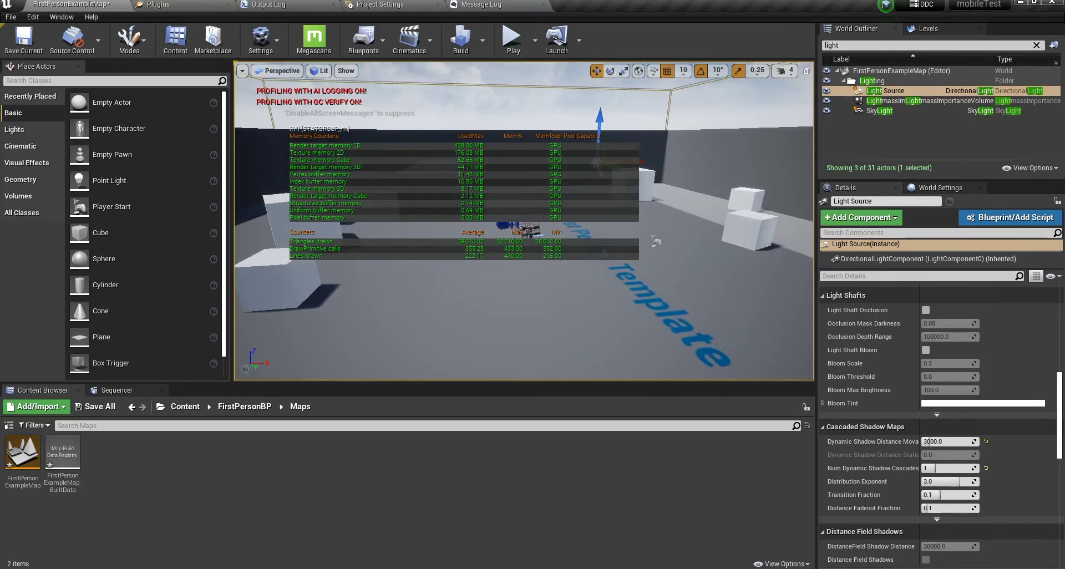
{"action": "key", "text": "grave"}
{"action": "type", "text": "stat rhi"}
{"action": "key", "text": "Return"}
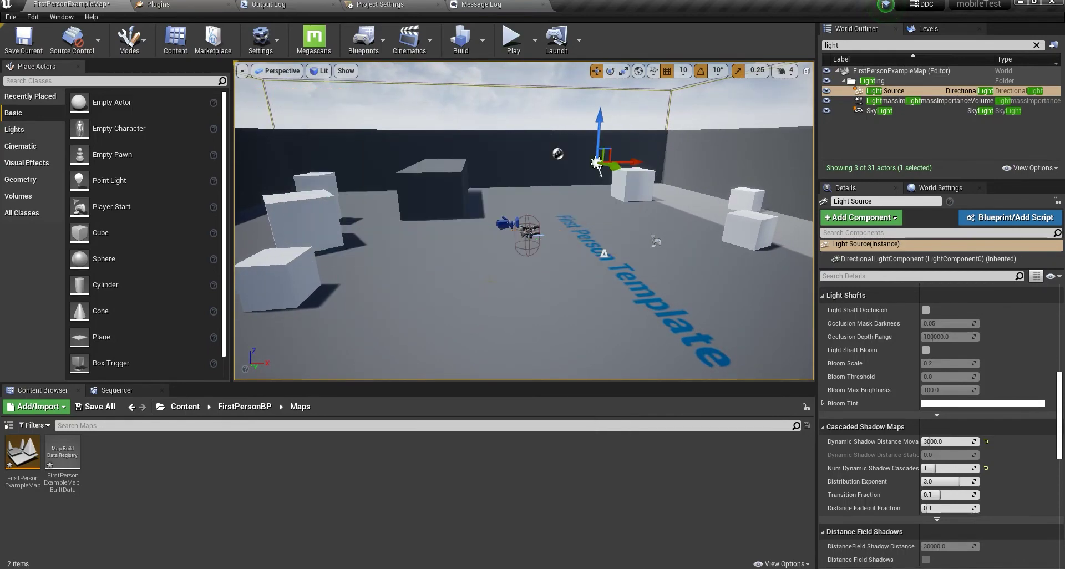
Step: Show the GPU timings with "stat gpu", examine the shadow and lighting costs from different views, and hide the statistics
{"action": "key", "text": "grave"}
{"action": "type", "text": "stat gpu"}
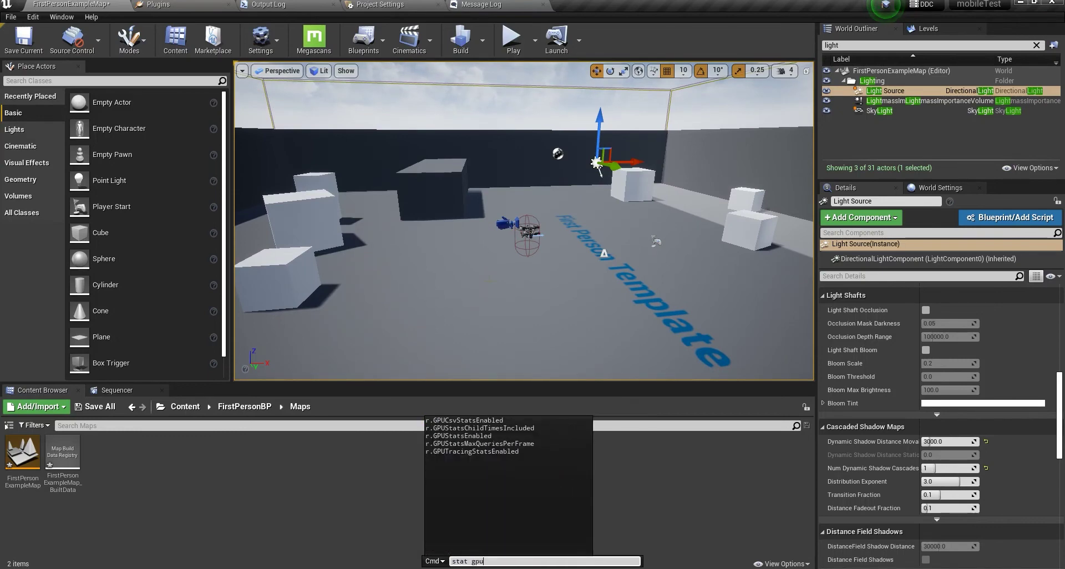
{"action": "key", "text": "Return"}
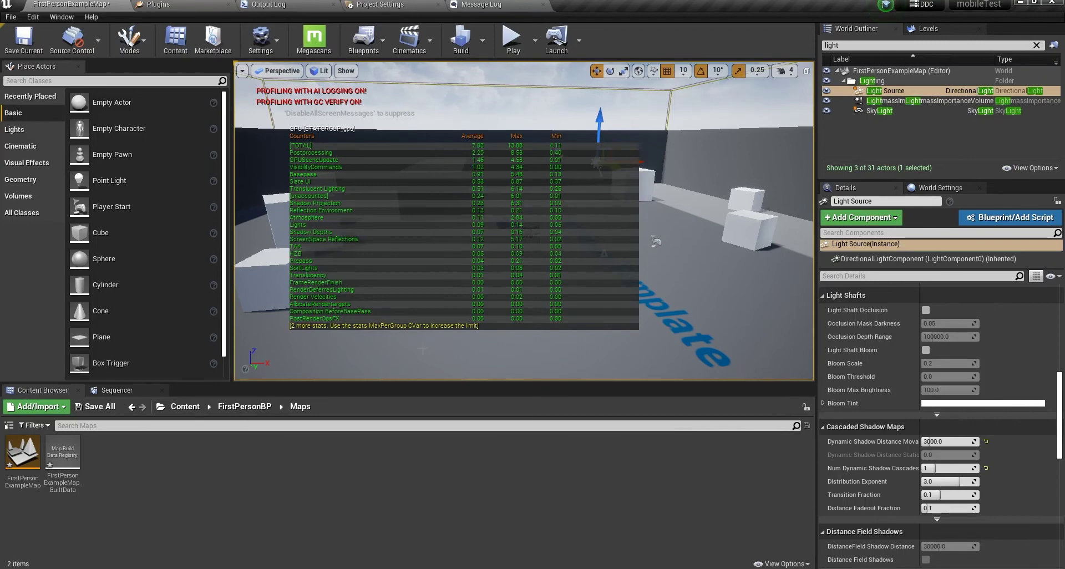
{"action": "right_click_drag", "start_coordinate": [523, 221], "coordinate": [677, 222]}
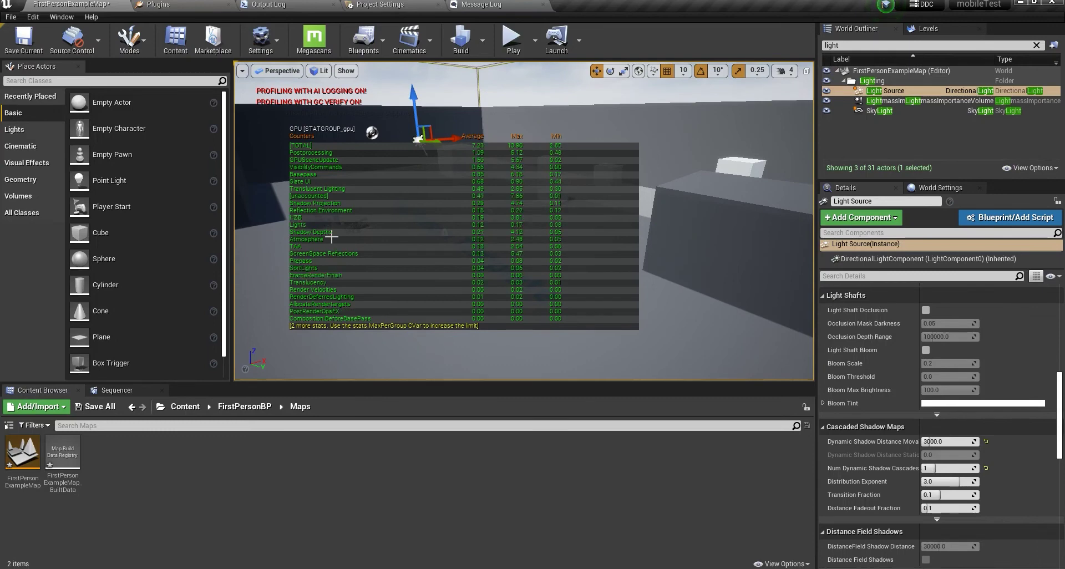
{"action": "right_click_drag", "start_coordinate": [271, 264], "coordinate": [183, 236]}
{"action": "right_click_drag", "start_coordinate": [267, 199], "coordinate": [267, 266]}
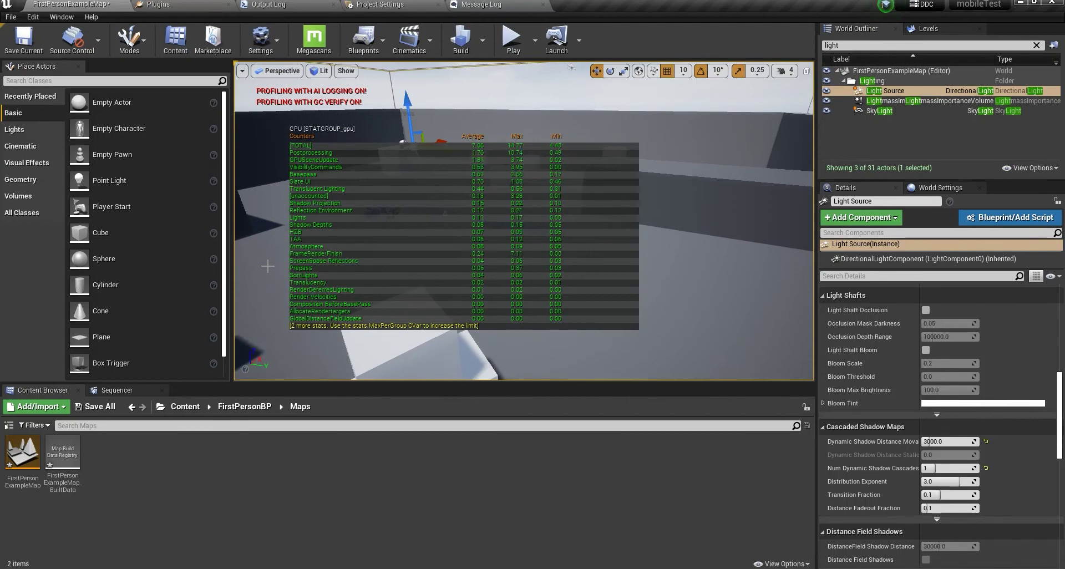
{"action": "key", "text": "grave"}
{"action": "type", "text": "stat gpu"}
{"action": "key", "text": "Return"}
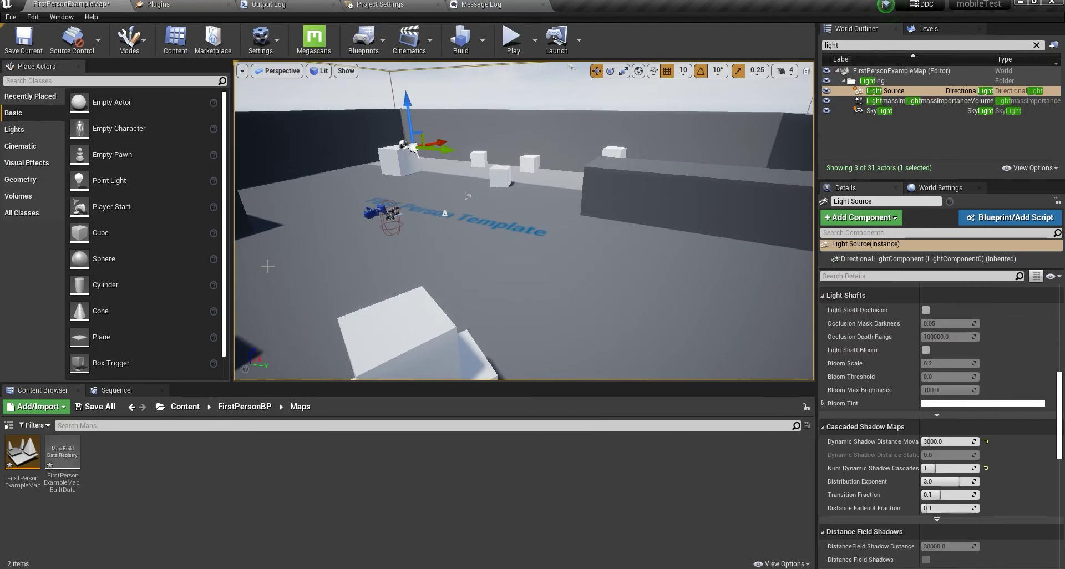
Step: Show the frame timings with the console command "stat unit" and examine them from different views of the level
{"action": "key", "text": "grave"}
{"action": "type", "text": "s"}
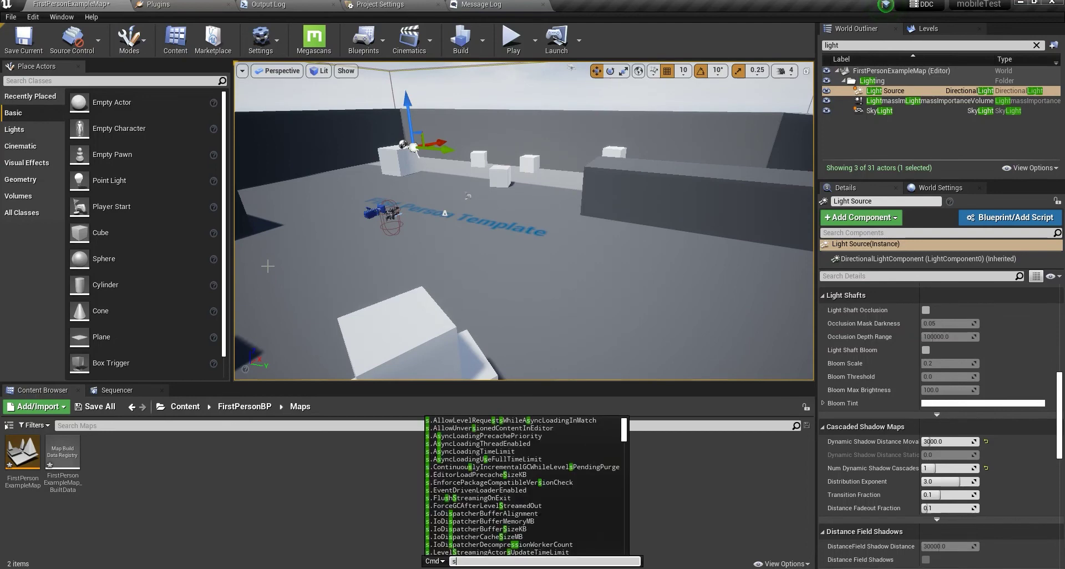
{"action": "type", "text": "tat unit"}
{"action": "key", "text": "Return"}
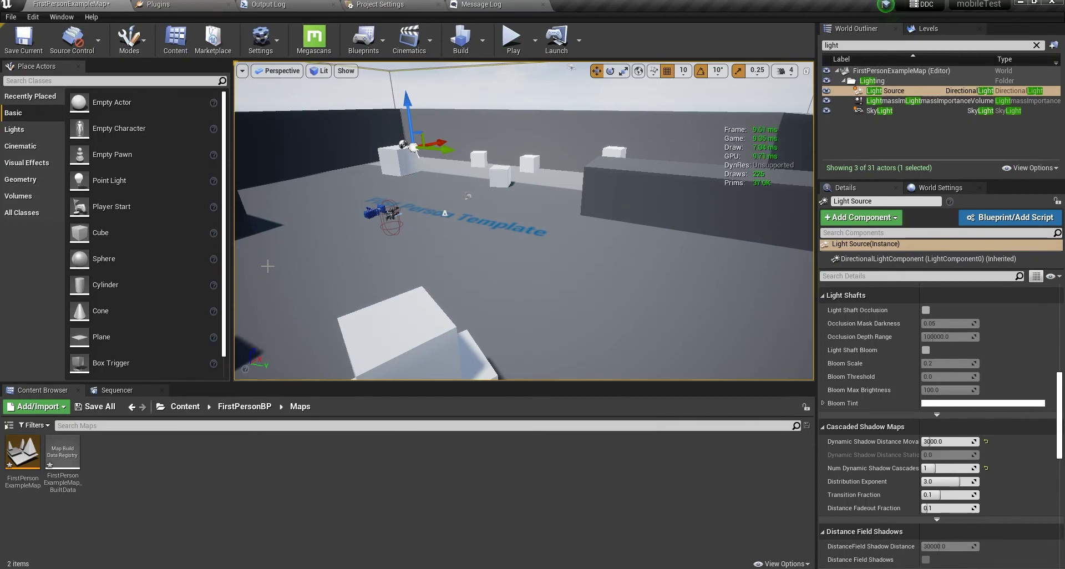
{"action": "right_click_drag", "start_coordinate": [677, 219], "coordinate": [521, 220]}
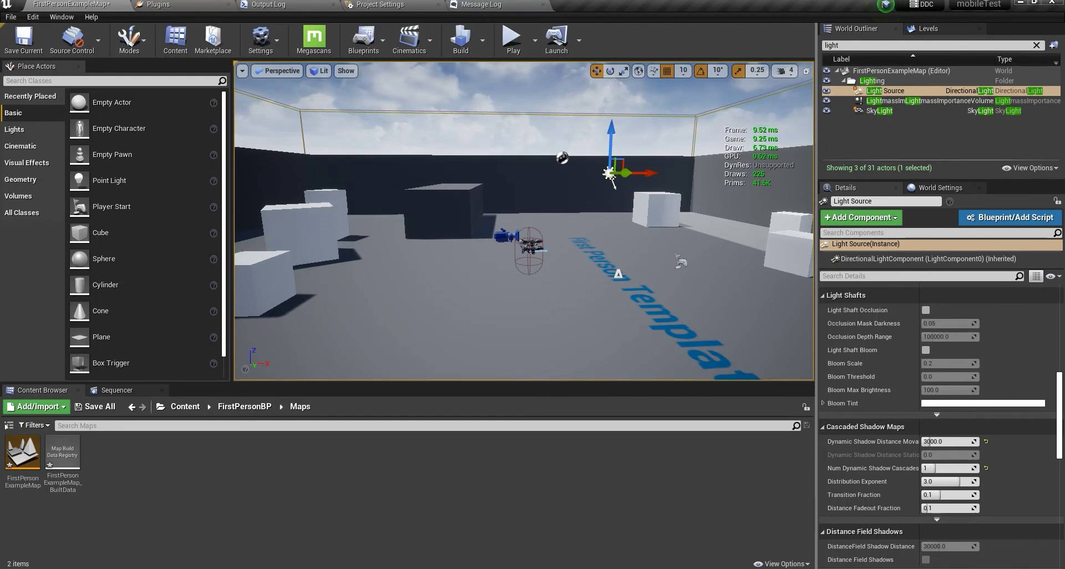
{"action": "mouse_move", "coordinate": [395, 311]}
{"action": "right_mouse_down"}
{"action": "mouse_move", "coordinate": [615, 316]}
{"action": "mouse_move", "coordinate": [388, 312]}
{"action": "right_mouse_up"}
Step: Show the rendering statistics alongside the frame timings with the console command "stat rhi"
{"action": "key", "text": "grave"}
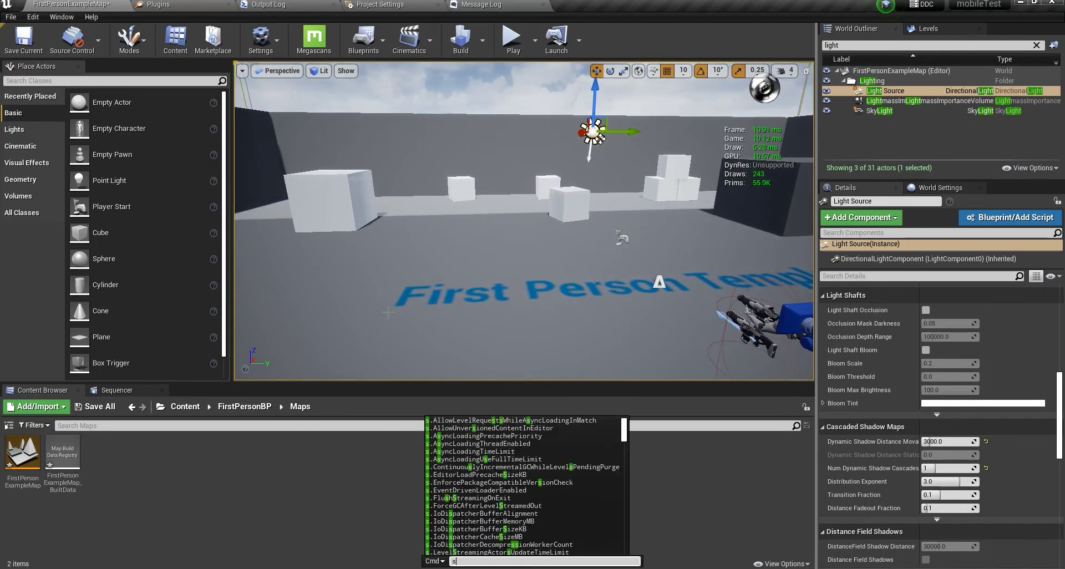
{"action": "type", "text": "stat unit"}
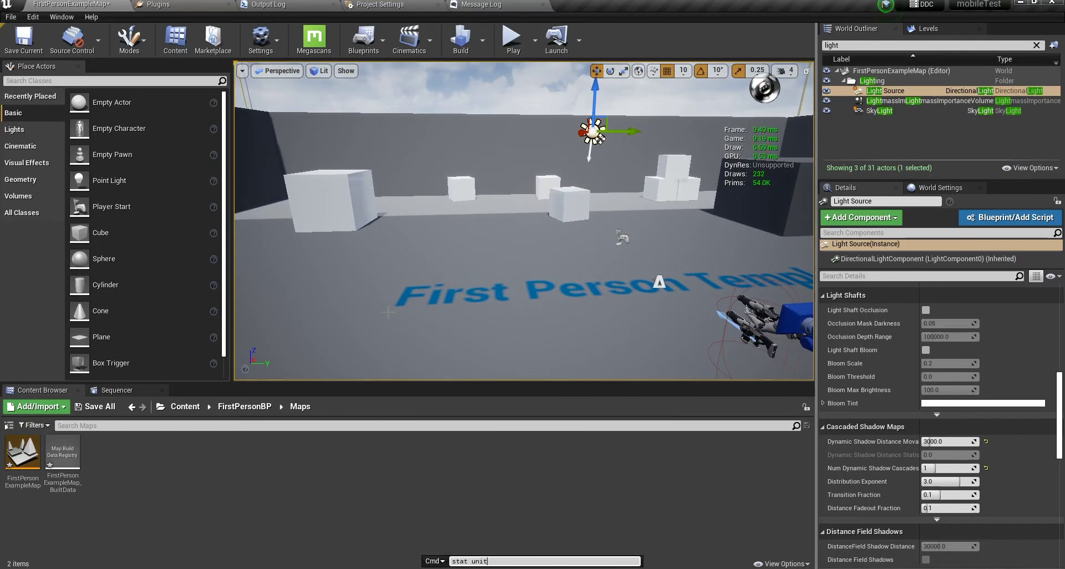
{"action": "key", "text": "BackSpace"}
{"action": "key", "text": "BackSpace"}
{"action": "key", "text": "BackSpace"}
{"action": "key", "text": "BackSpace"}
{"action": "type", "text": "g"}
{"action": "key", "text": "BackSpace"}
{"action": "type", "text": "rhi"}
{"action": "key", "text": "Return"}
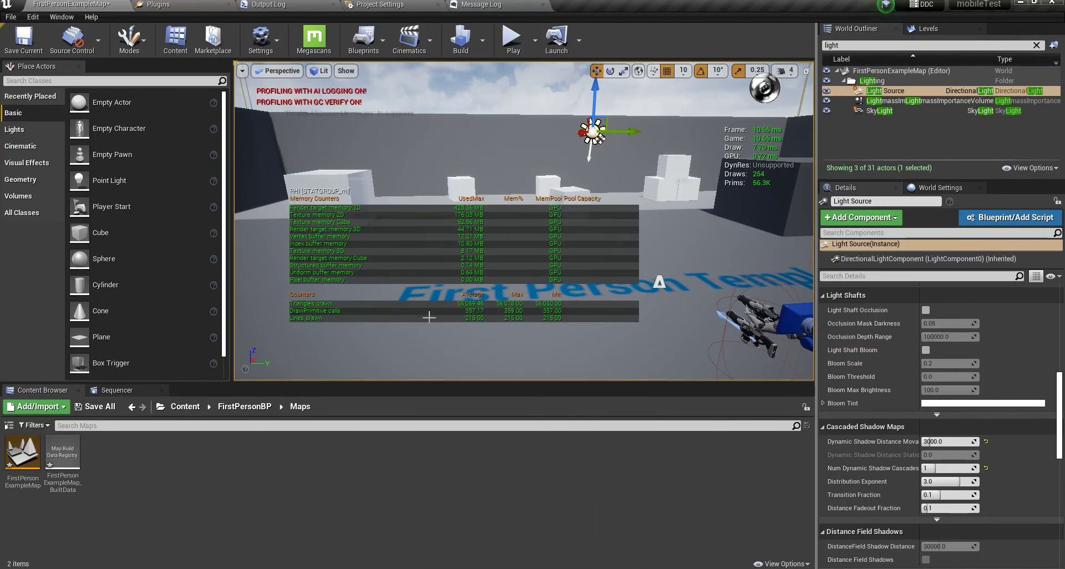
Step: Examine the memory, triangle and draw call counters from different views of the level, and hide them with "stat rhi"
{"action": "right_click_drag", "start_coordinate": [393, 322], "coordinate": [332, 315]}
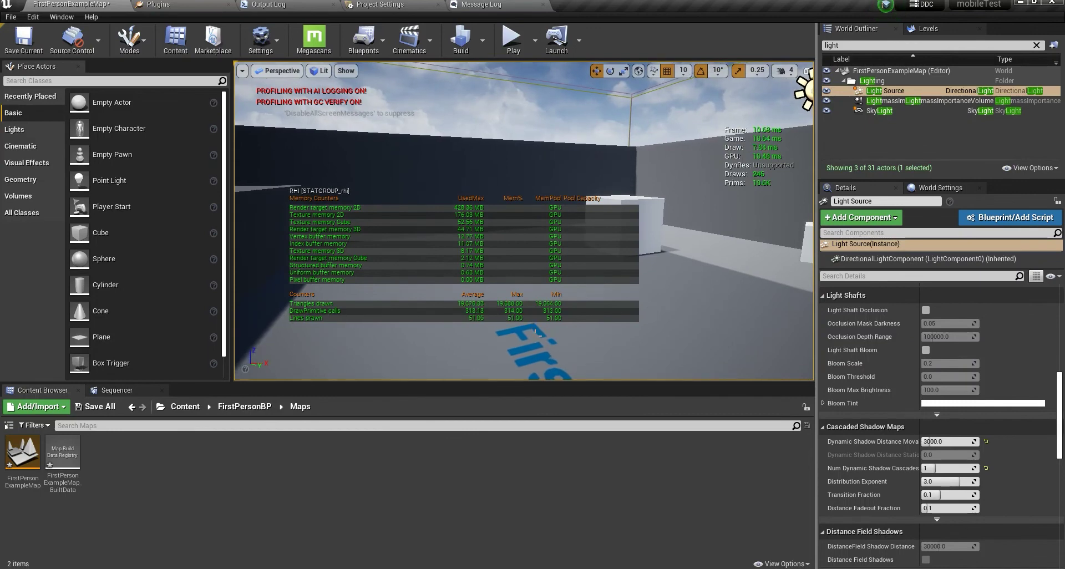
{"action": "right_click_drag", "start_coordinate": [541, 333], "coordinate": [654, 334]}
{"action": "right_click_drag", "start_coordinate": [472, 313], "coordinate": [754, 314]}
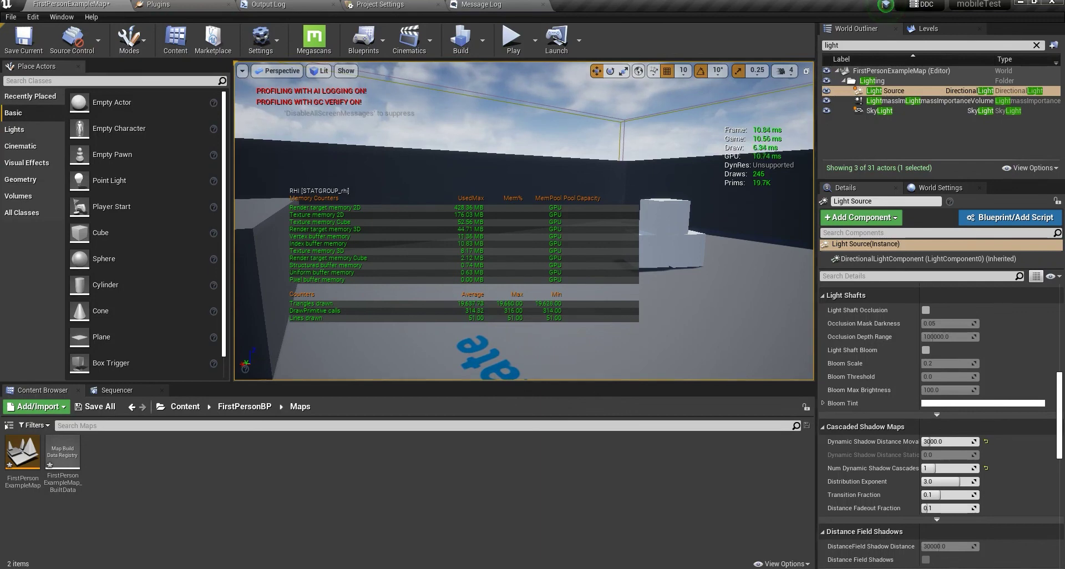
{"action": "key", "text": "f"}
{"action": "right_click_drag", "start_coordinate": [524, 233], "coordinate": [358, 228]}
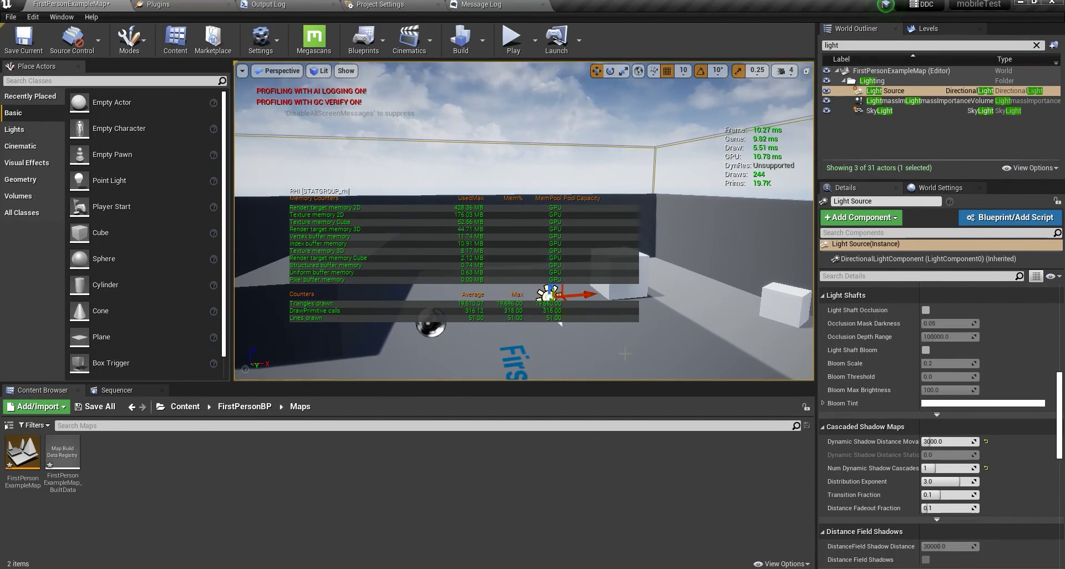
{"action": "key", "text": "grave"}
{"action": "type", "text": "stat rhi"}
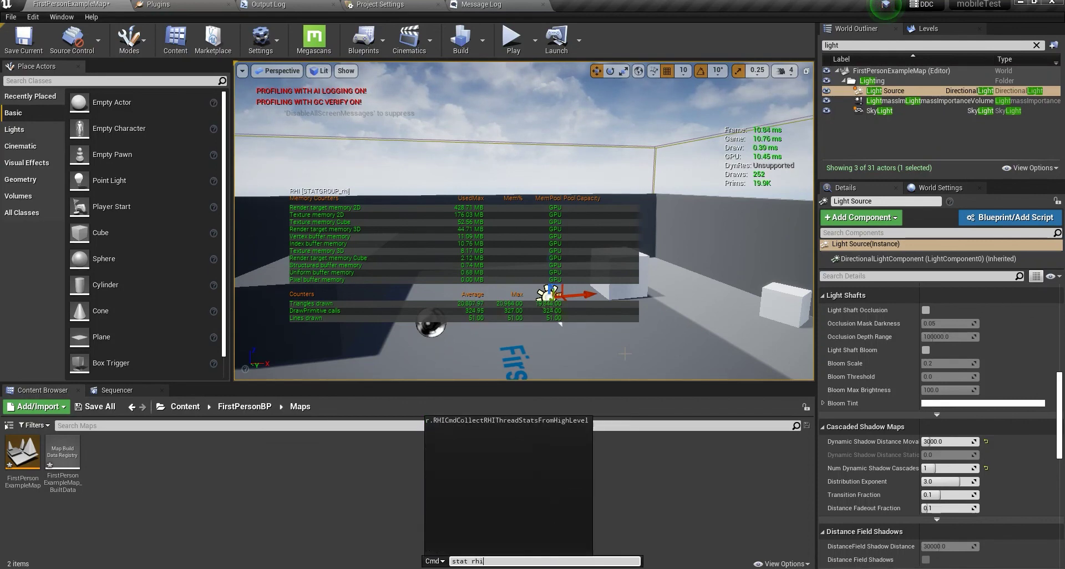
{"action": "key", "text": "Return"}
Step: Set the Light Source's Dynamic Shadow Distance for movable lights to 1500
{"action": "right_click_drag", "start_coordinate": [686, 282], "coordinate": [685, 360]}
{"action": "key", "text": "s"}
{"action": "key", "text": "w"}
{"action": "left_click", "coordinate": [932, 442]}
{"action": "type", "text": "1500"}
{"action": "key", "text": "Return"}
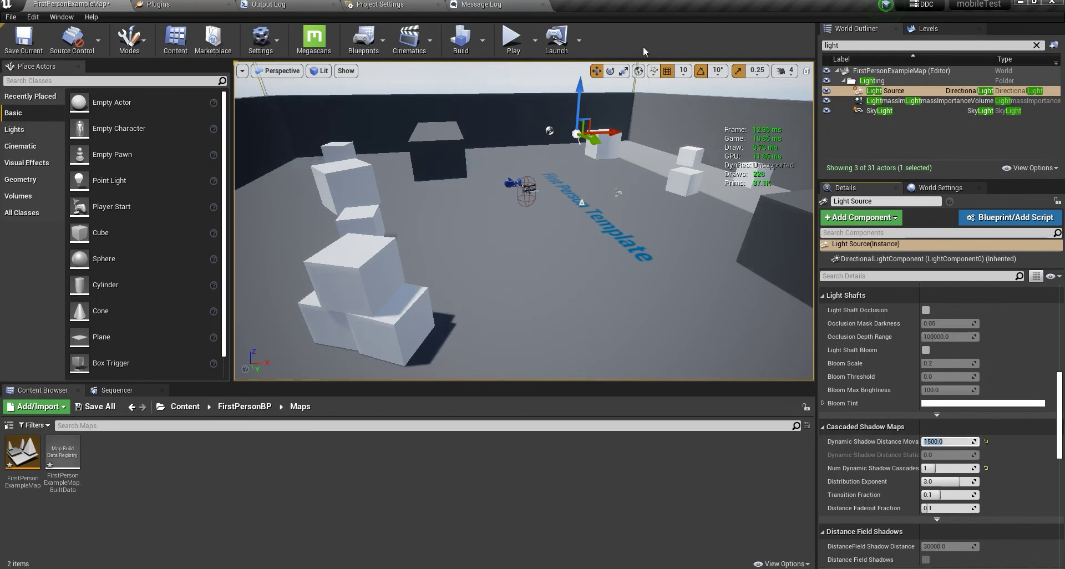
Step: Play the level in the editor, walk around to inspect the shadows and frame timings, and end the play session
{"action": "left_click", "coordinate": [512, 38]}
{"action": "key", "text": "w"}
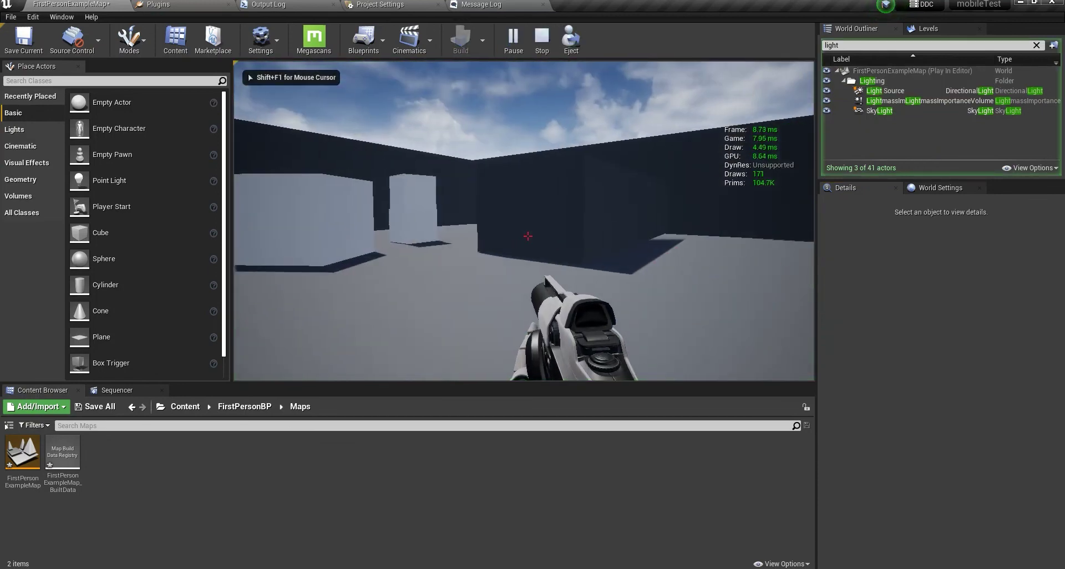
{"action": "key", "text": "s"}
{"action": "key", "text": "s"}
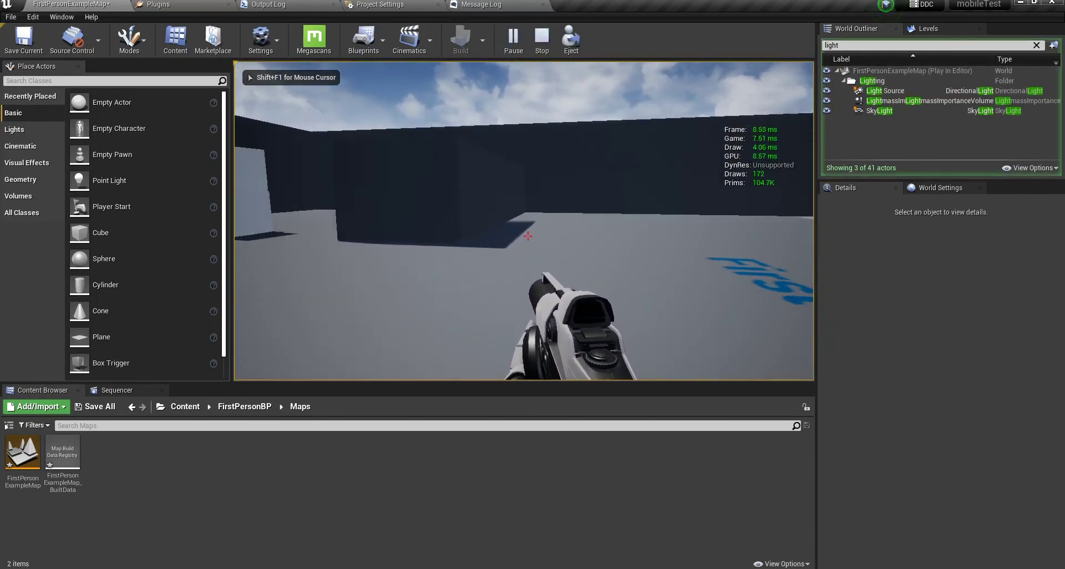
{"action": "key", "text": "s"}
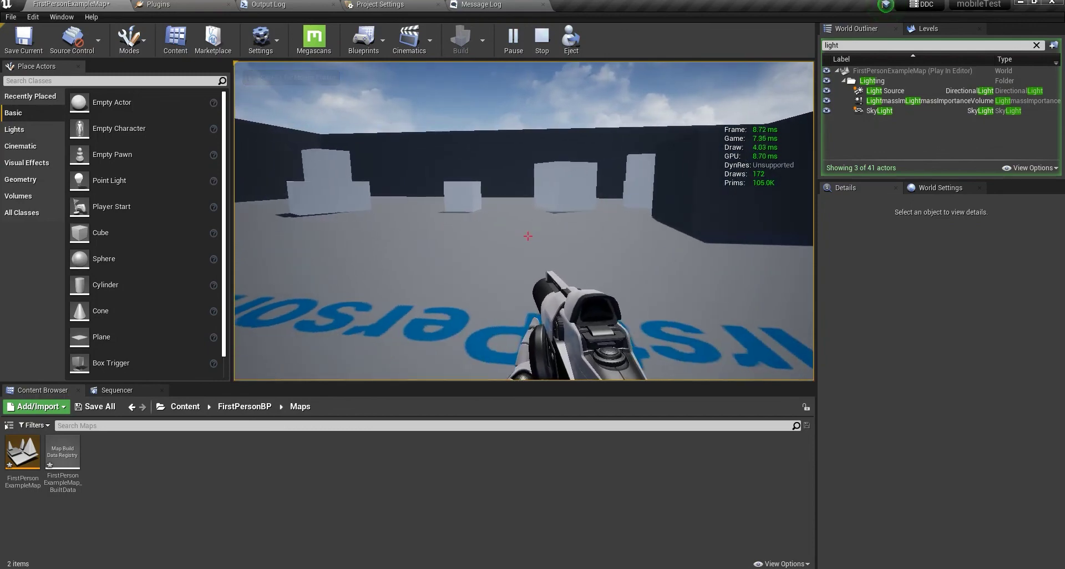
{"action": "key", "text": "w"}
{"action": "key", "text": "w"}
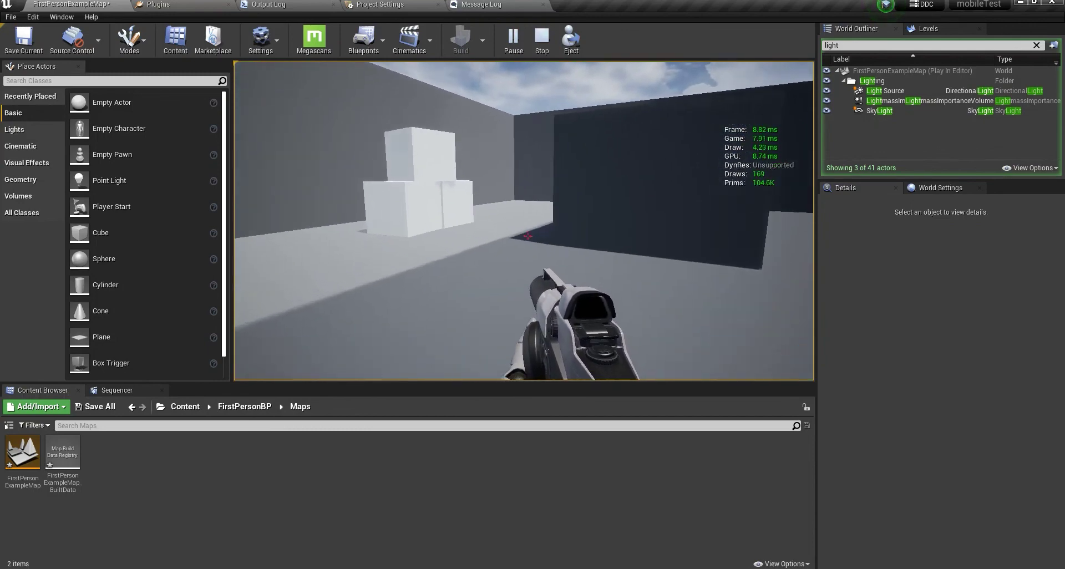
{"action": "key", "text": "w"}
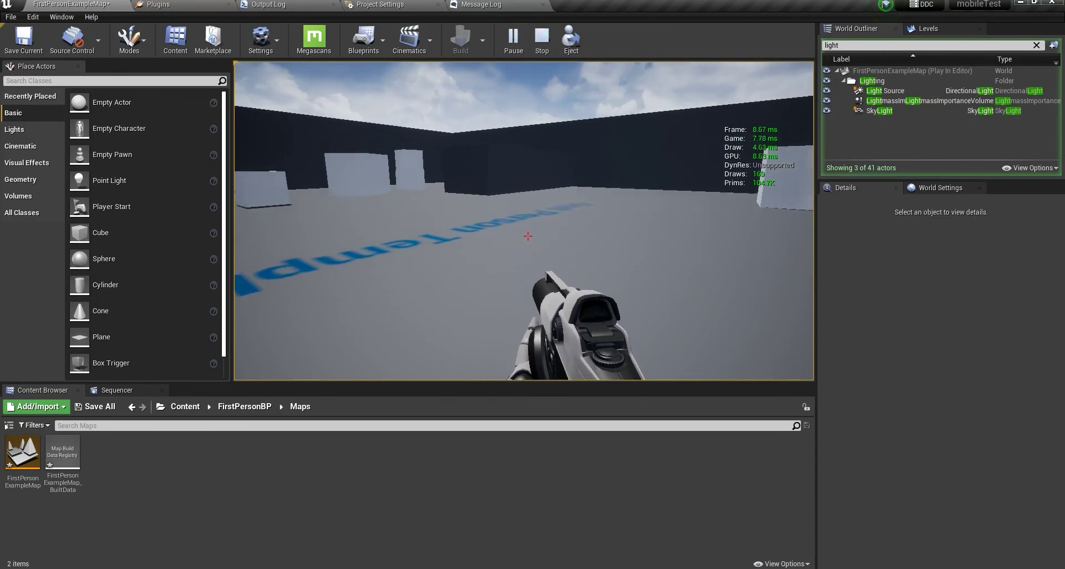
{"action": "key", "text": "w"}
{"action": "key", "text": "Escape"}
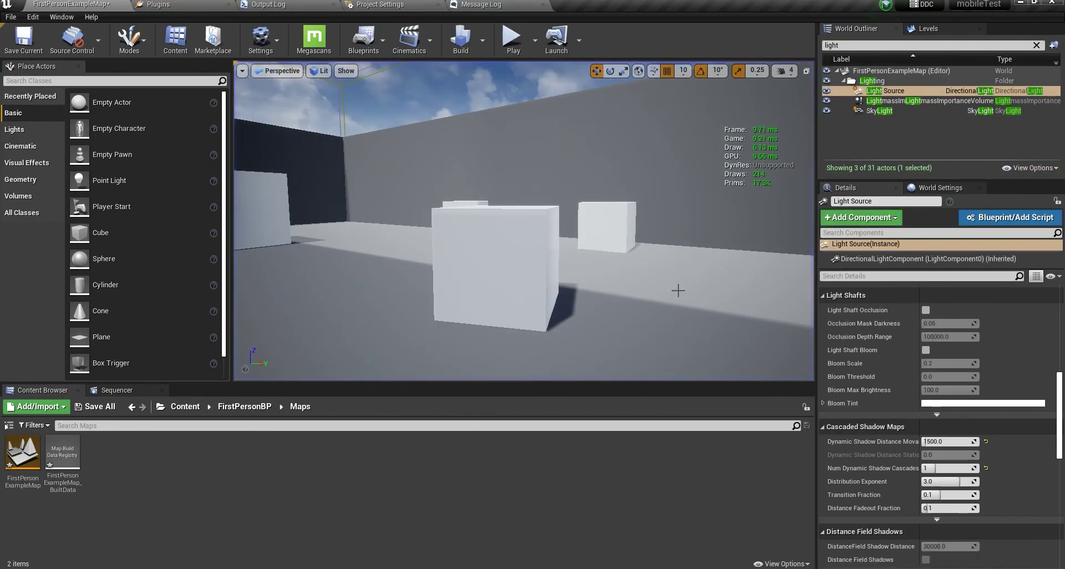